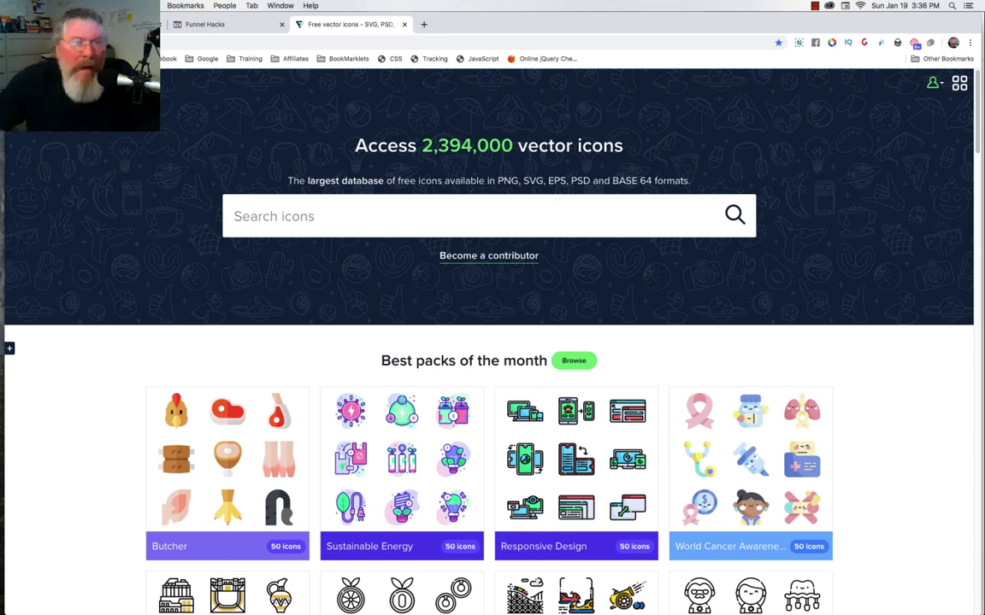
Search the icon library for "graph"
left_click(349, 216)
type("gr")
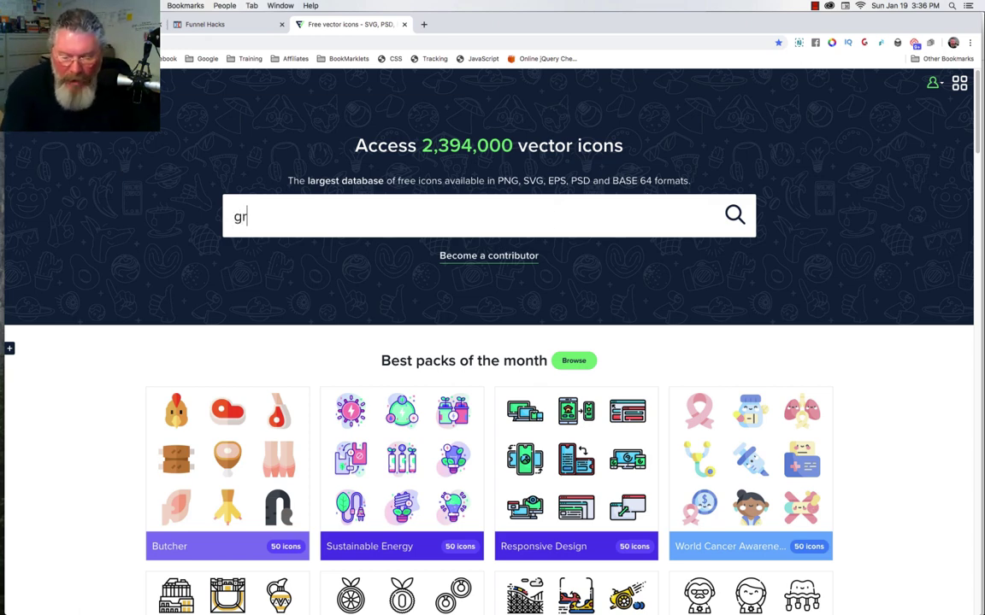
type("aph")
key("Return")
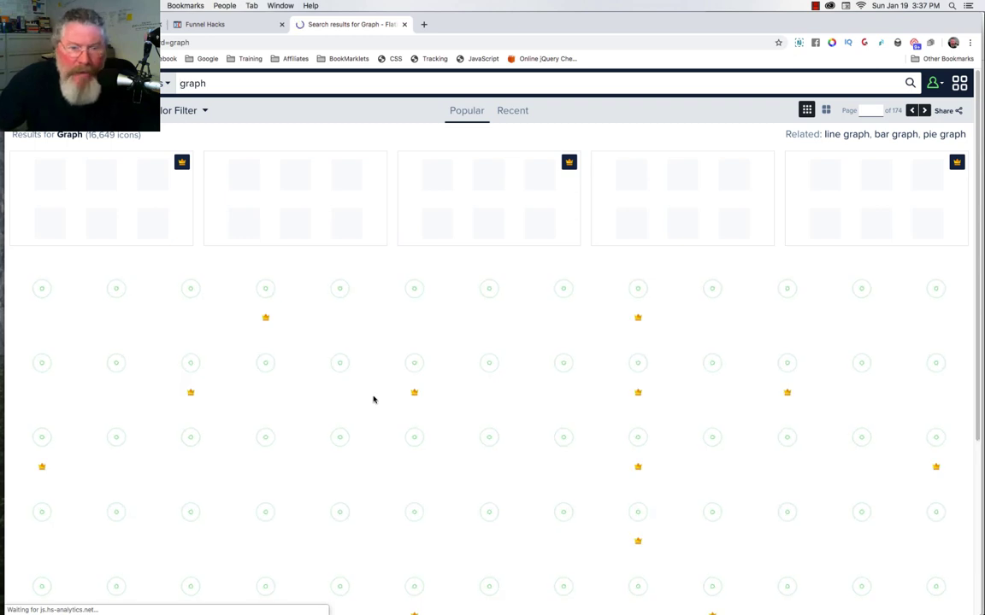
left_click(260, 341)
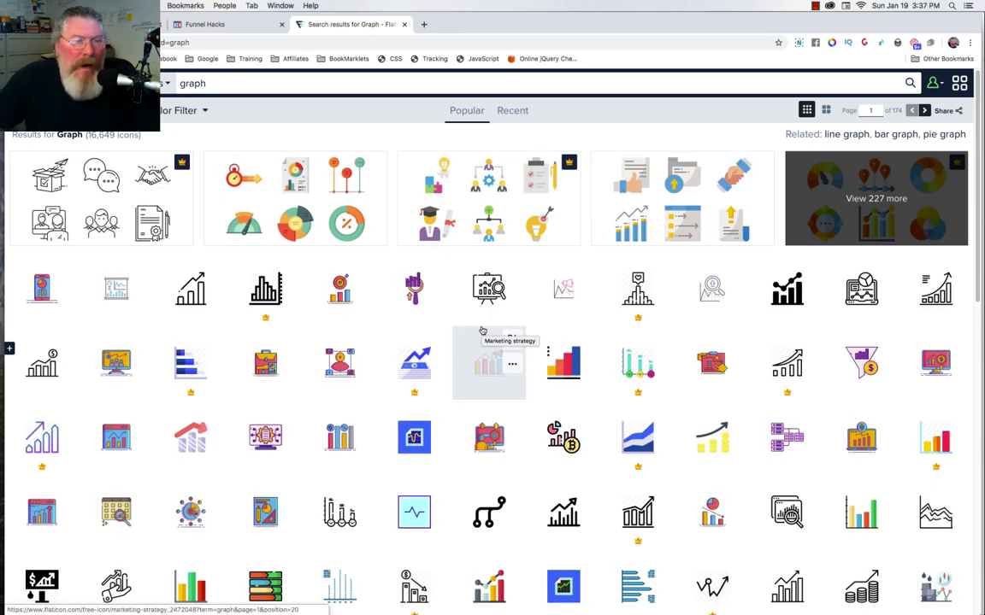
Try to edit the black bar chart icon with the rising arrow and sign in with the Google account
left_click(213, 290)
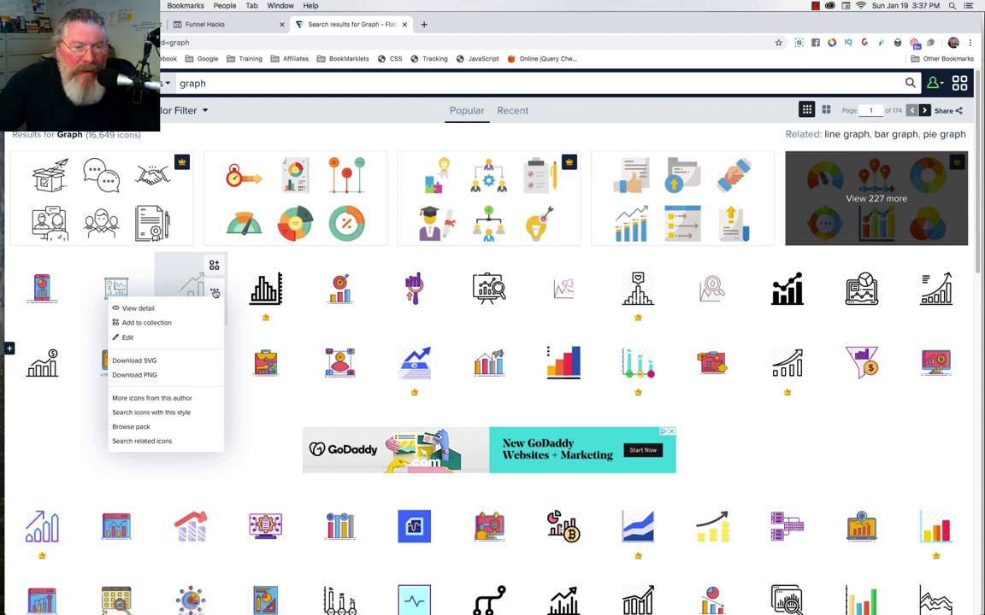
left_click(127, 339)
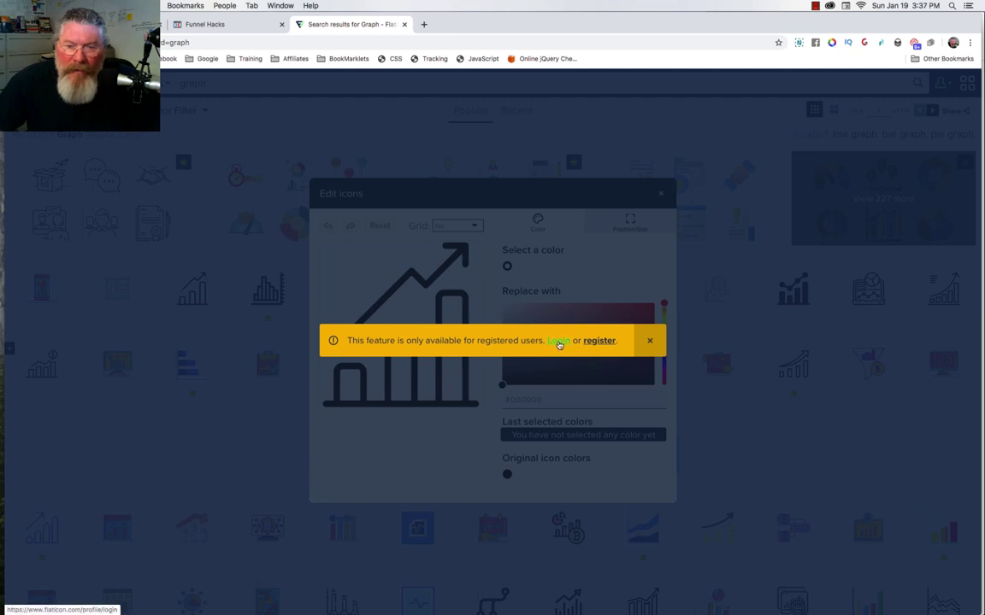
left_click(559, 341)
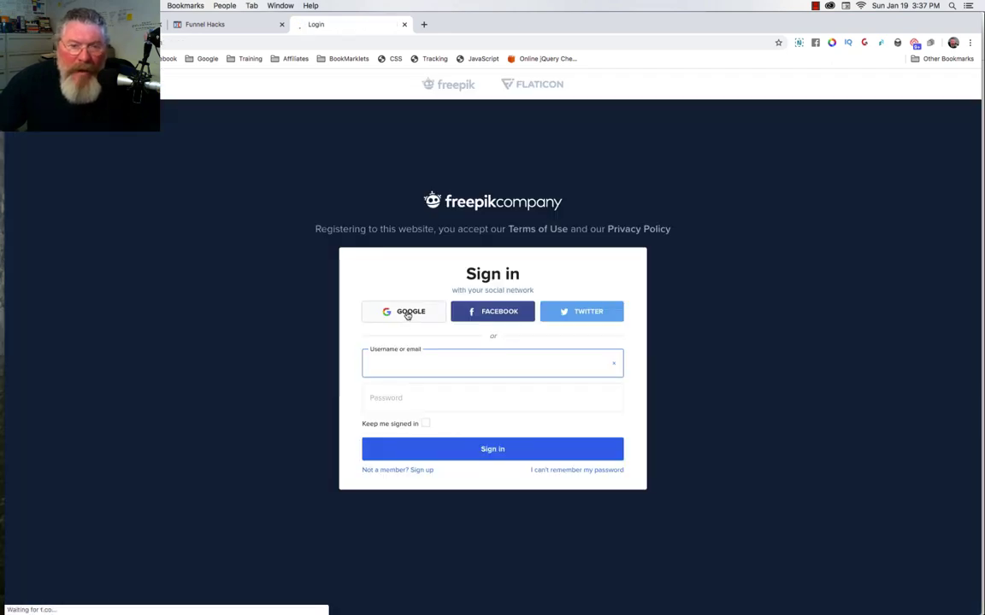
left_click(408, 315)
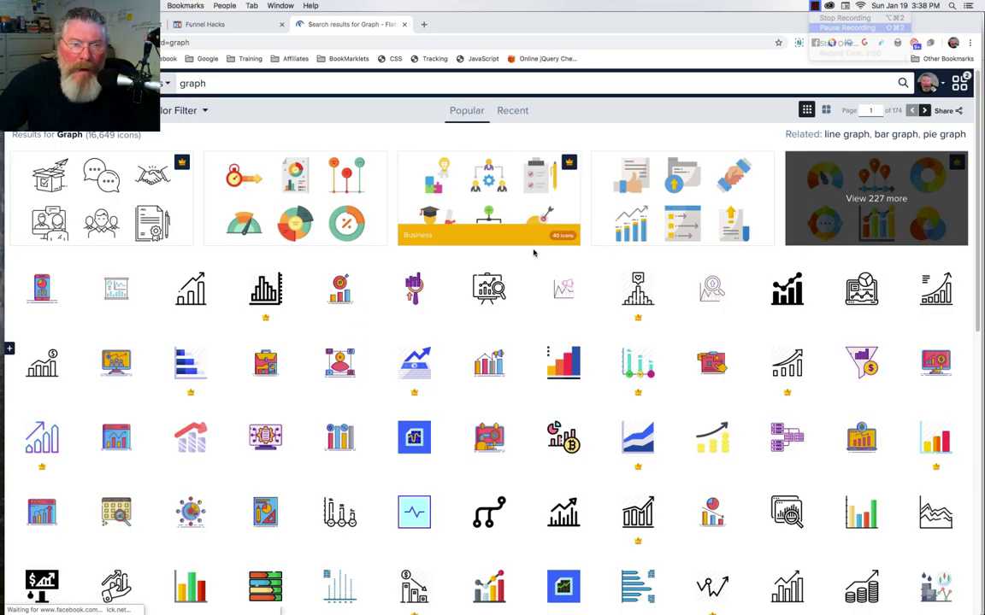
Open the black bar chart icon with the rising arrow for editing and recolour it red, rgba(218, 43, 43, 1)
mouse_move(194, 294)
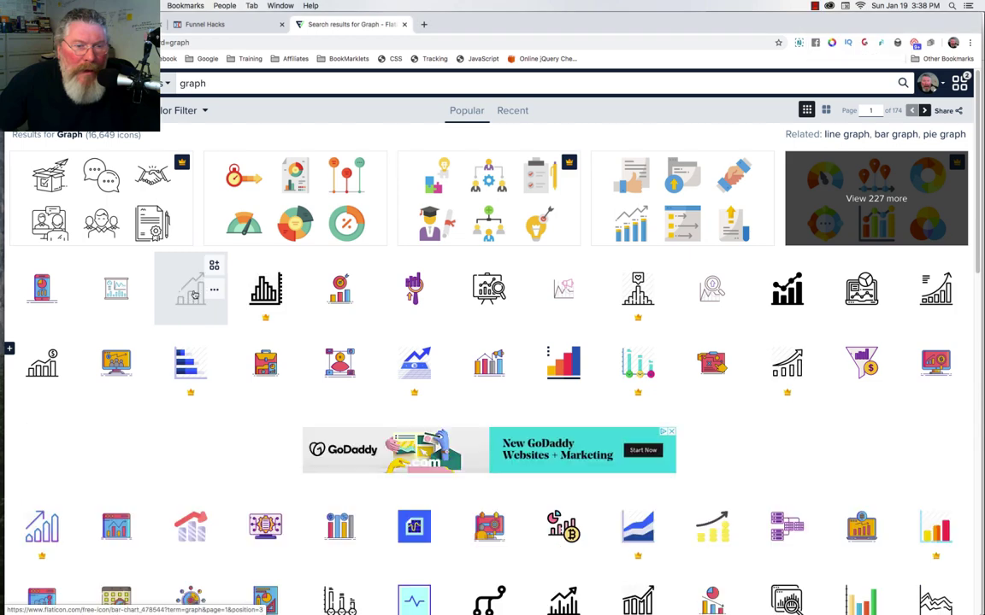
left_click(214, 292)
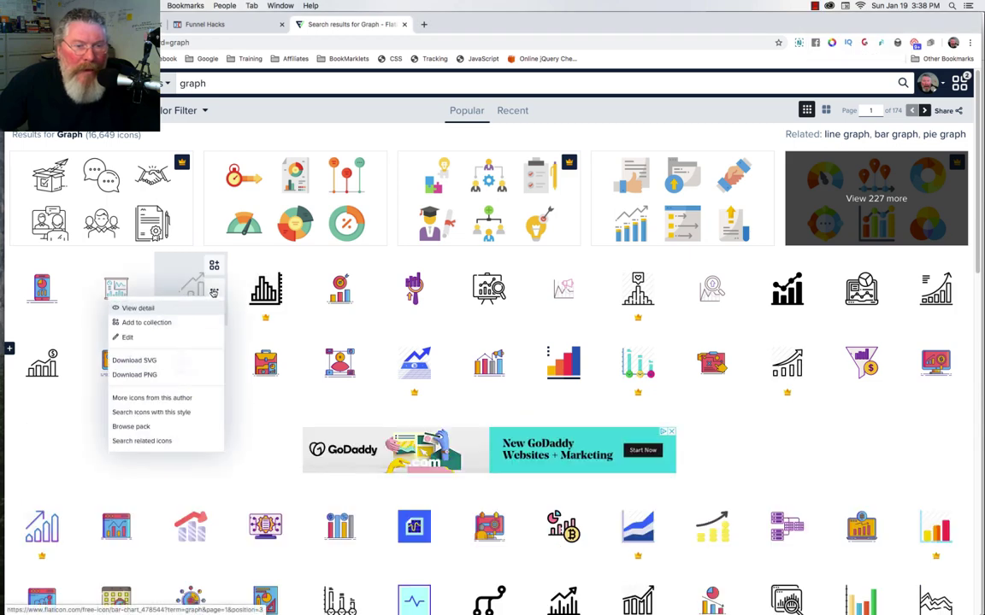
left_click(126, 338)
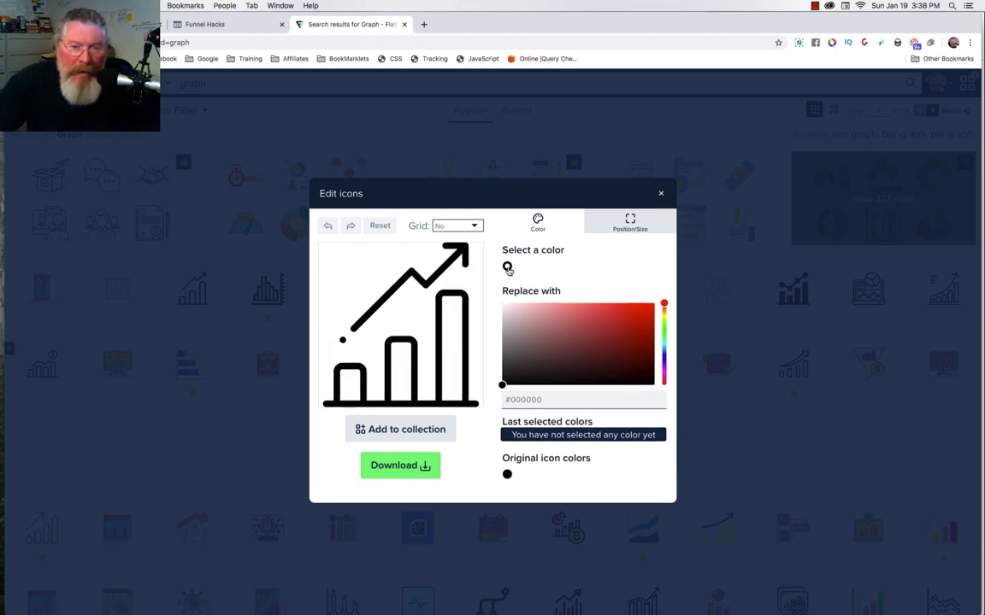
left_click(508, 268)
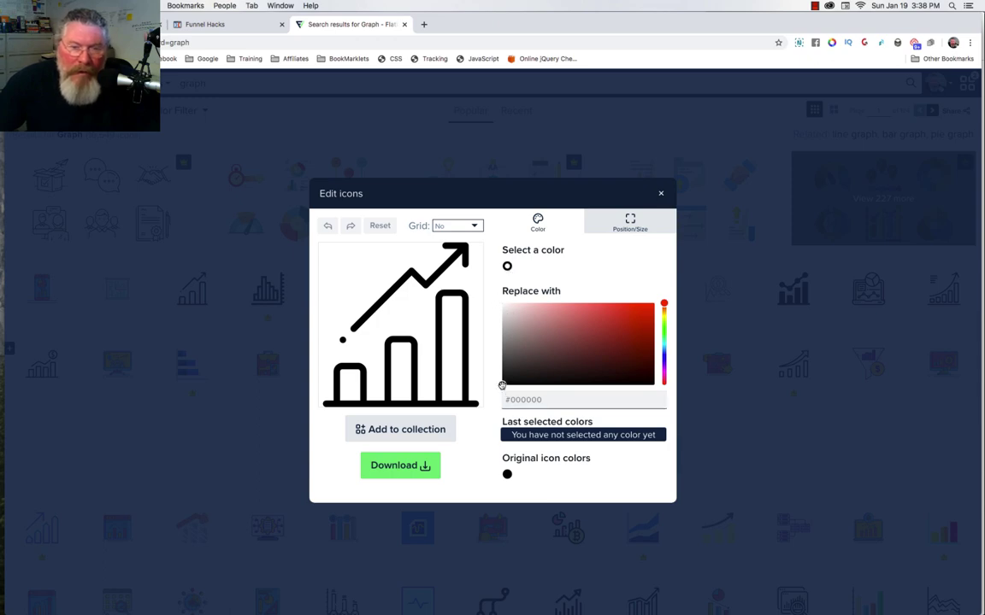
left_click_drag(505, 389, 624, 315)
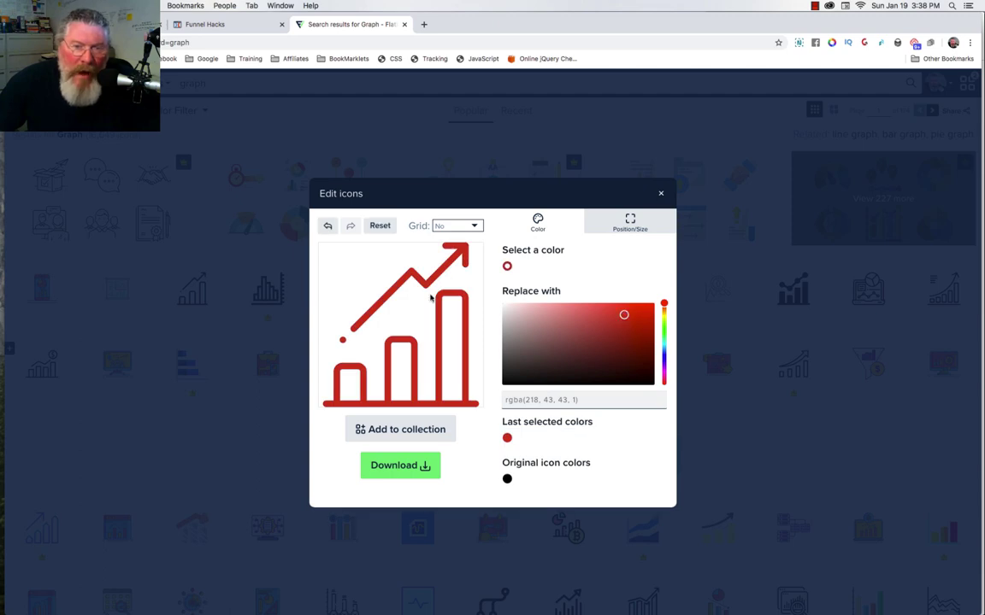
Recolour the bar chart icon light purple, rgba(190, 184, 223, 1), and close the editor without downloading
left_click(663, 359)
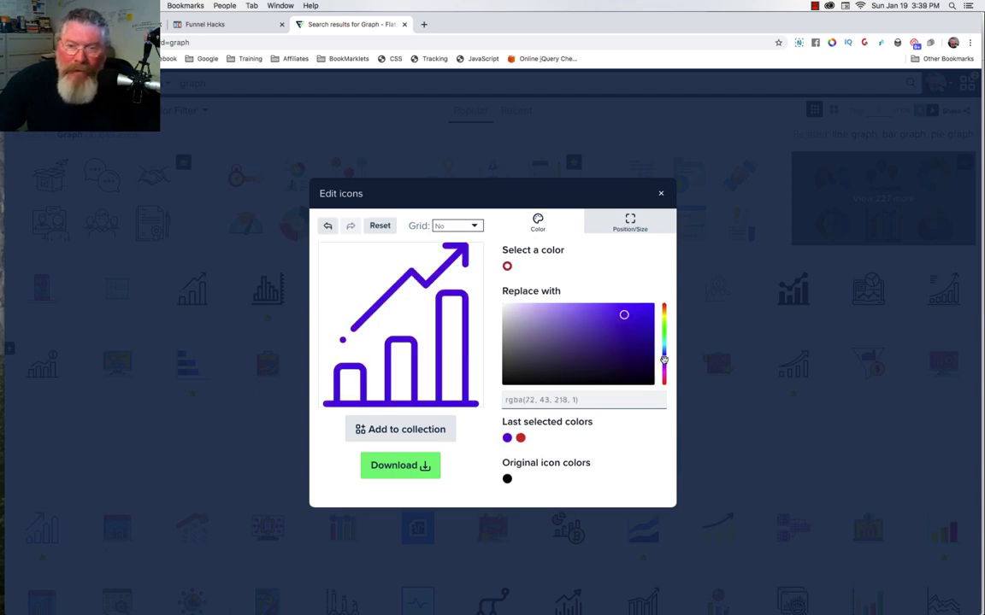
left_click_drag(624, 315, 528, 313)
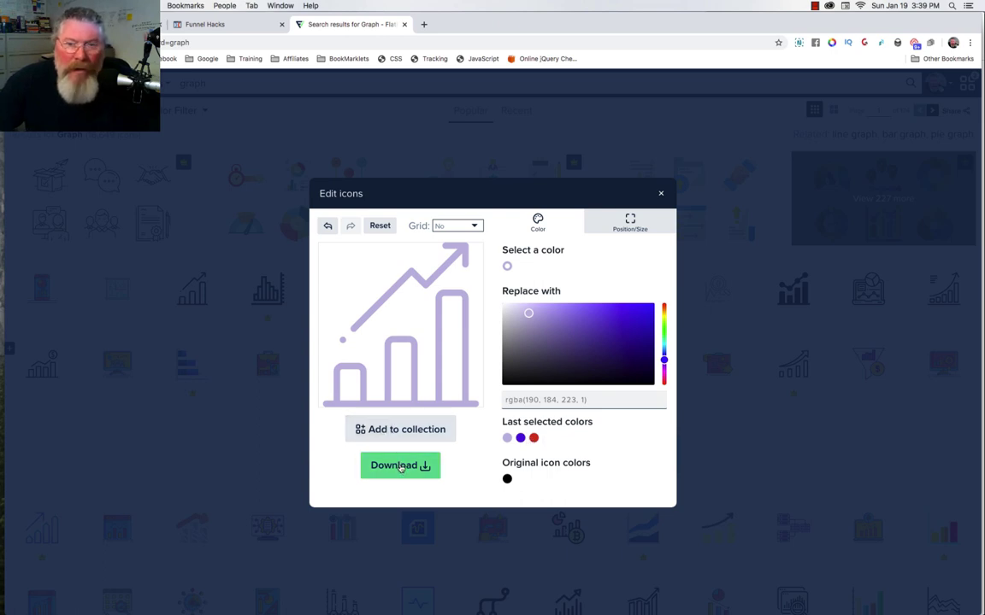
left_click(662, 197)
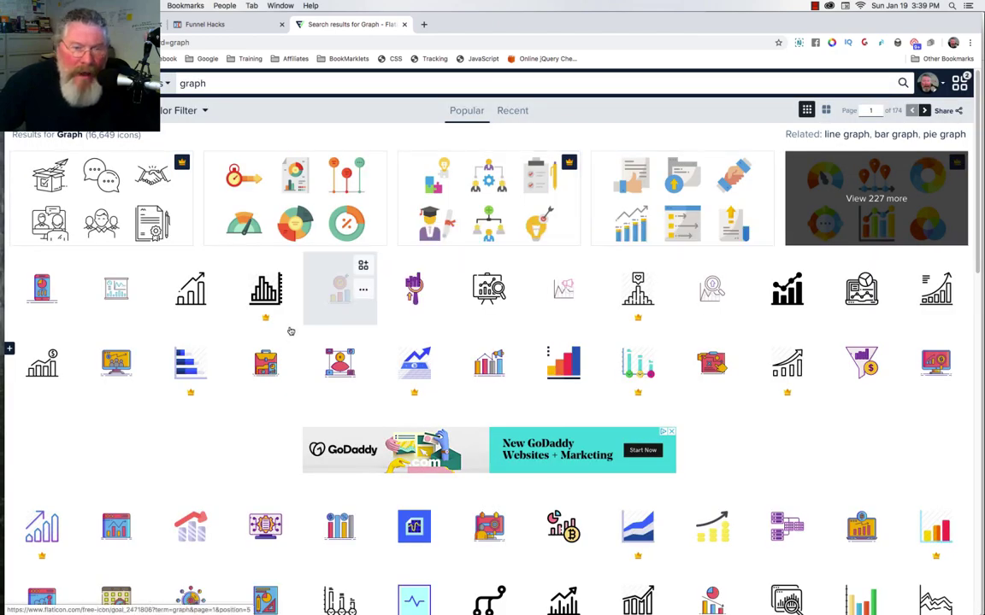
Open the colored icon with a target above three bars for editing and replace its light blue with #ACCFE1
left_click(364, 293)
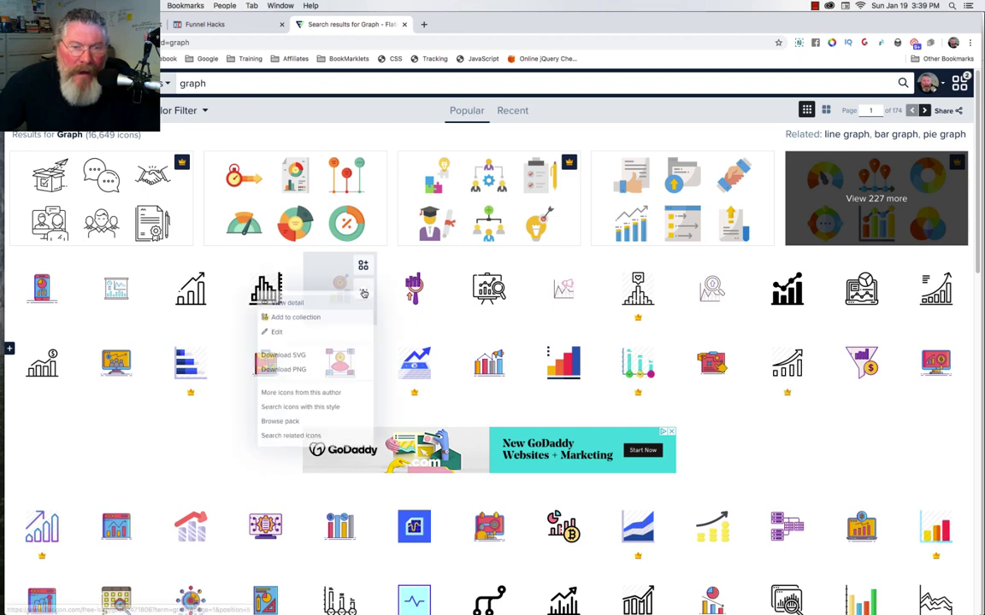
left_click(275, 338)
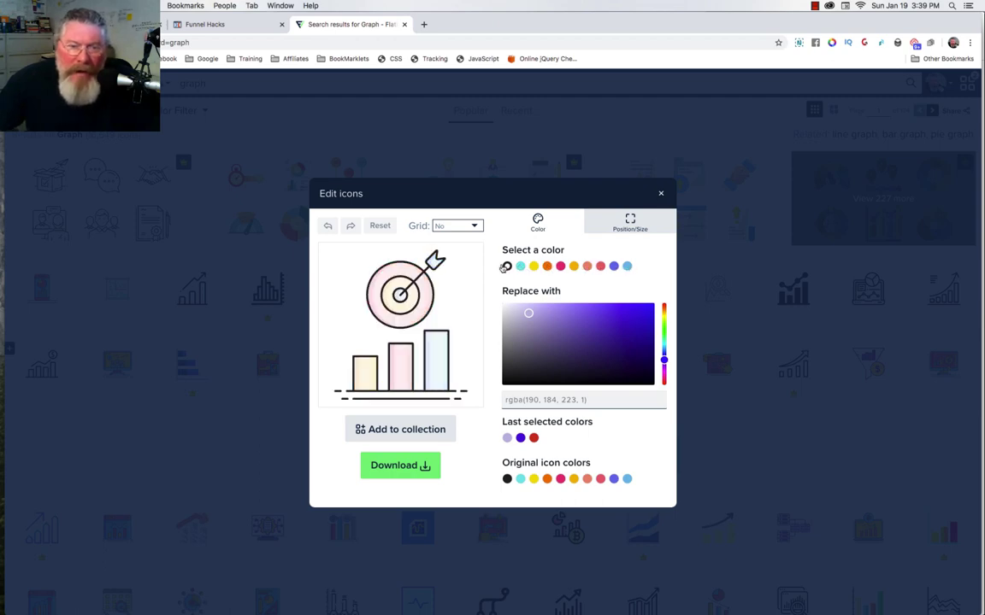
left_click(506, 266)
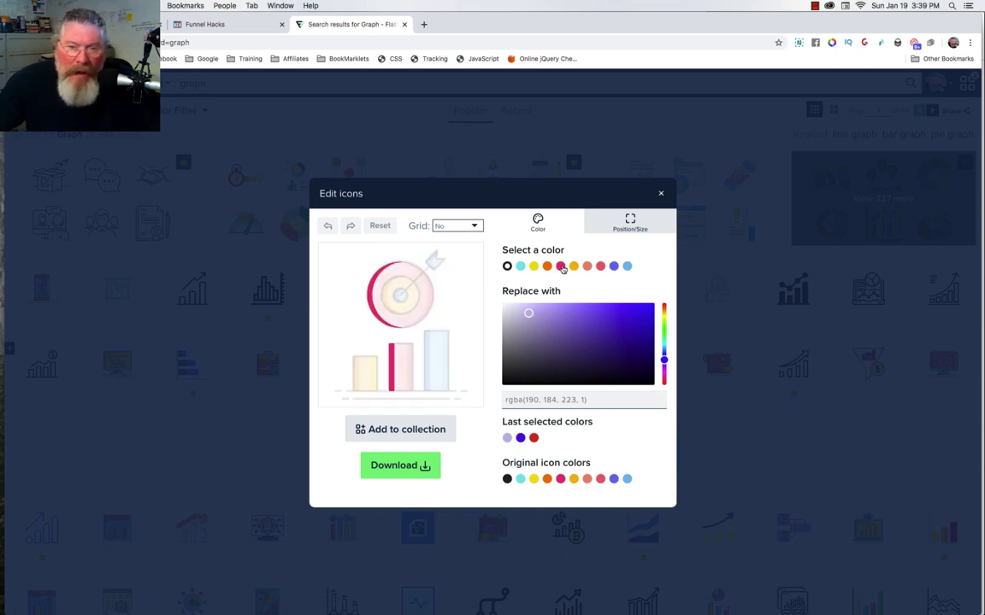
left_click(561, 267)
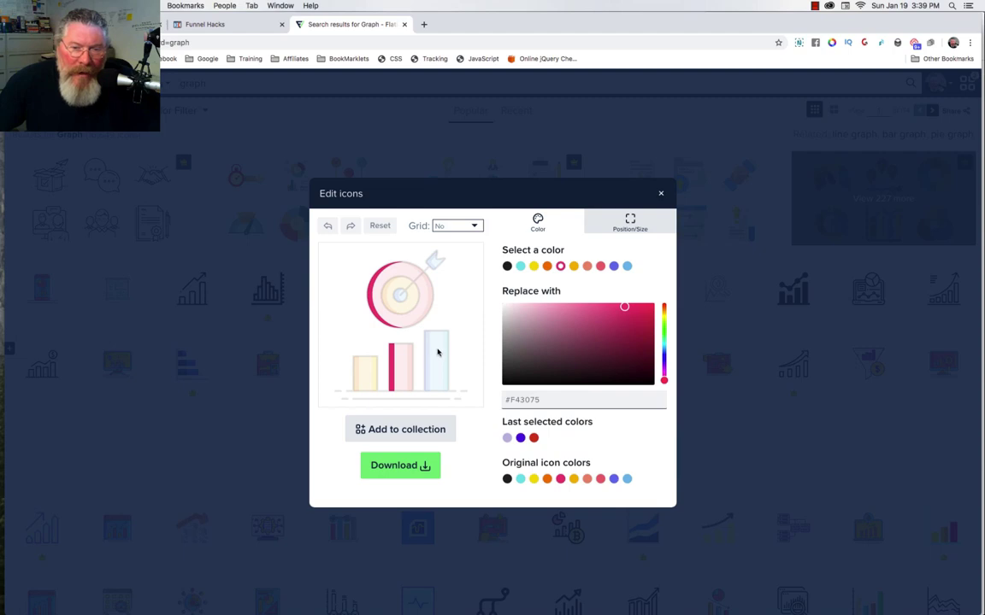
left_click(450, 315)
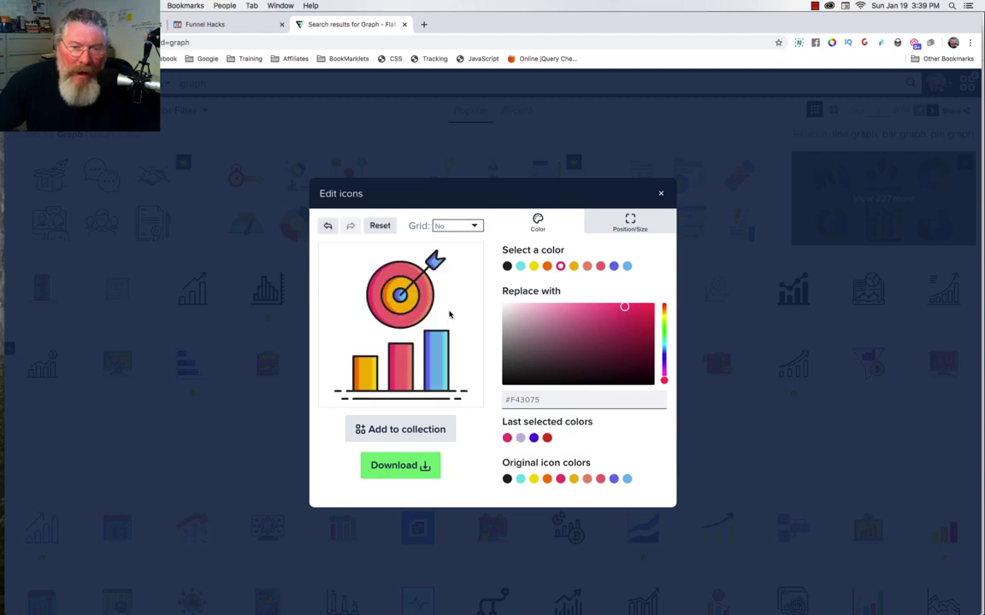
left_click(435, 353)
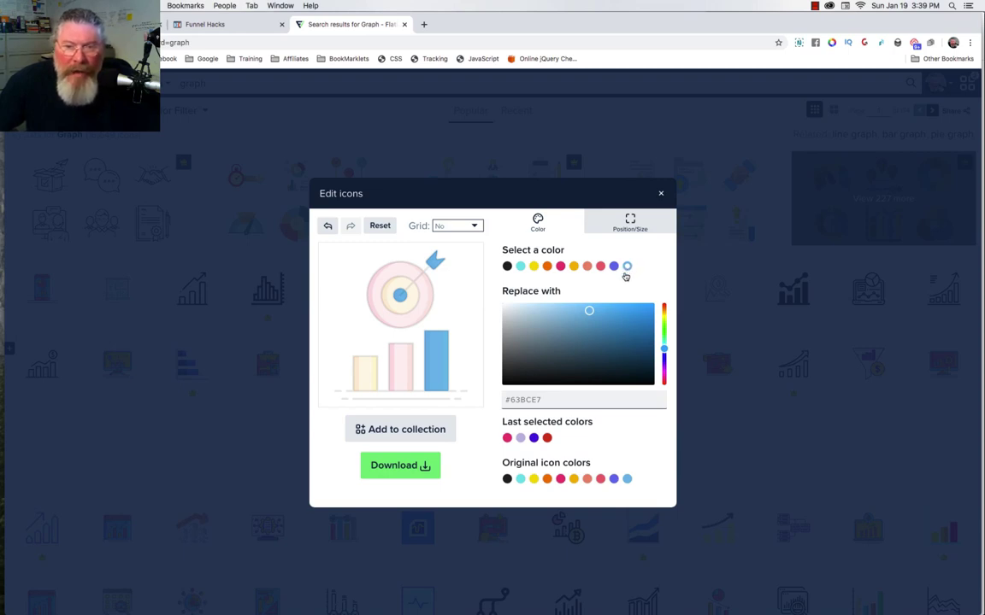
left_click_drag(590, 310, 538, 313)
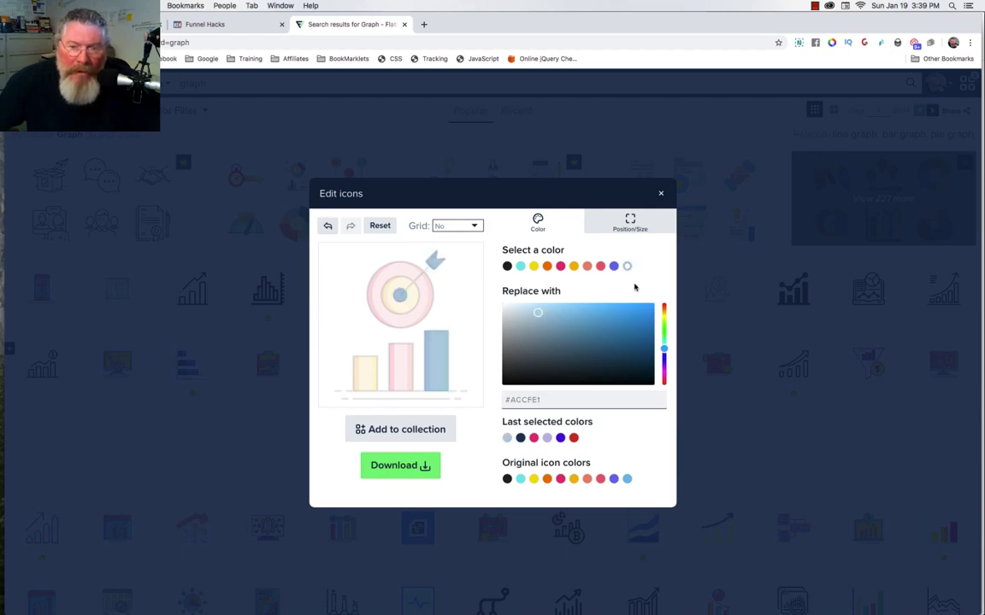
left_click_drag(504, 400, 562, 401)
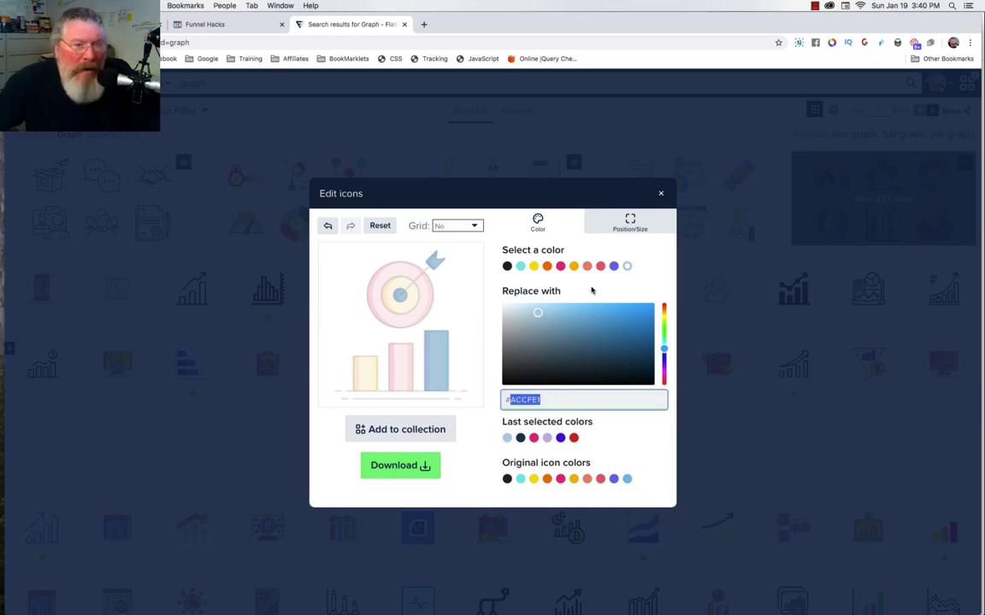
Replace the golden yellow of the target icon's inner ring and shortest bar with dark red #D61330
left_click(573, 268)
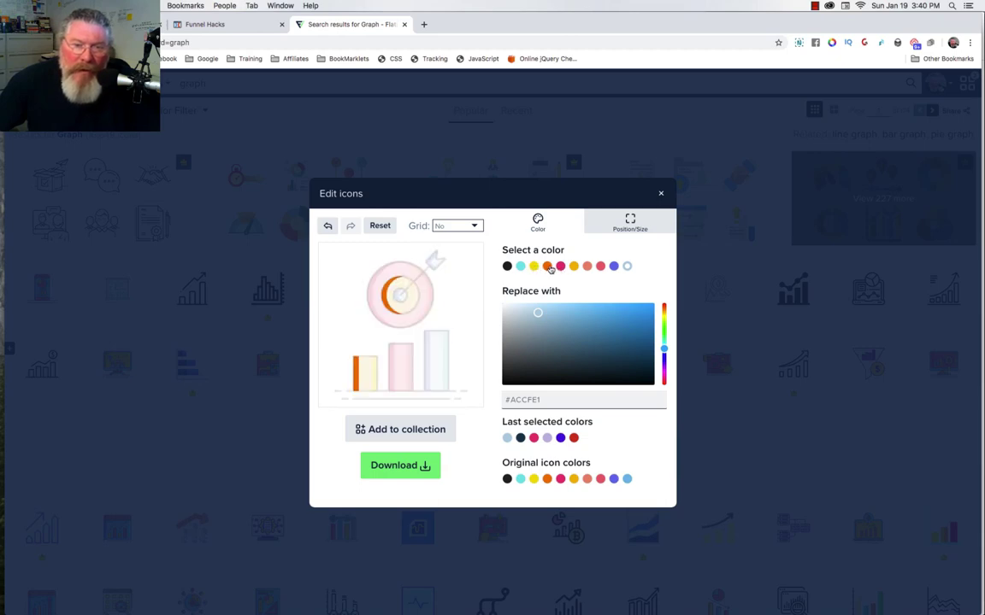
left_click(573, 267)
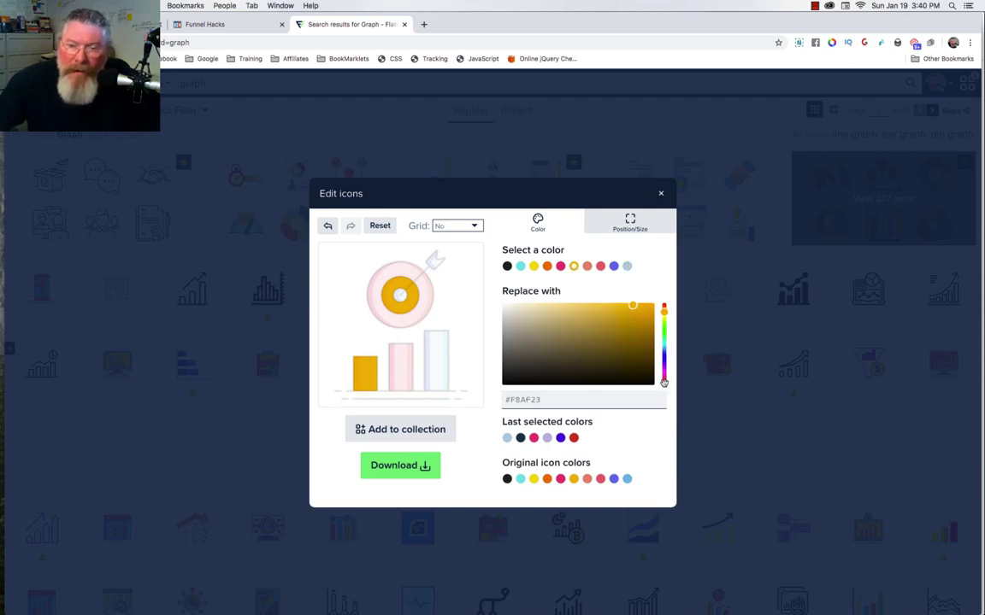
left_click(663, 382)
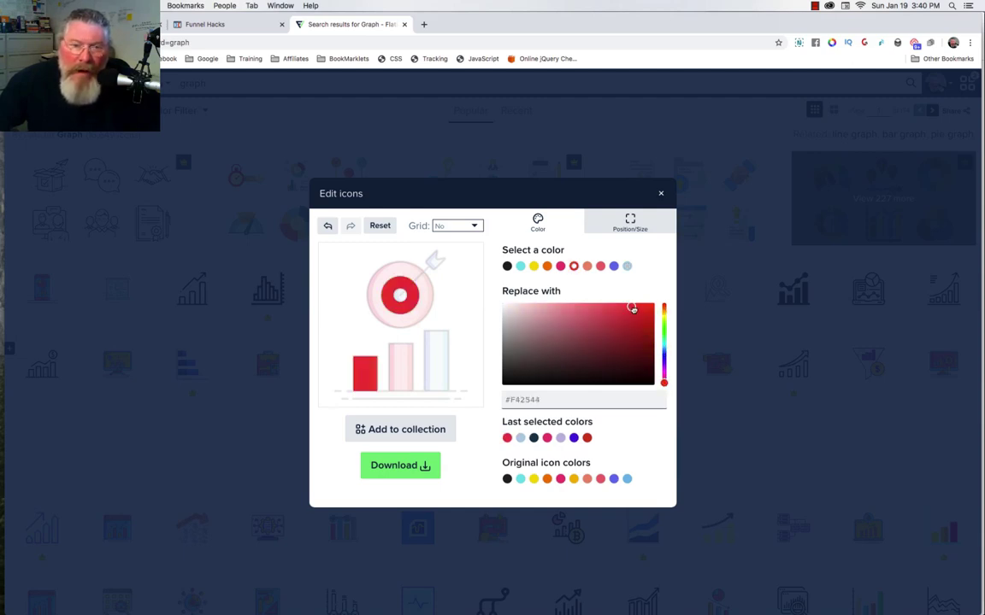
left_click_drag(633, 308, 641, 316)
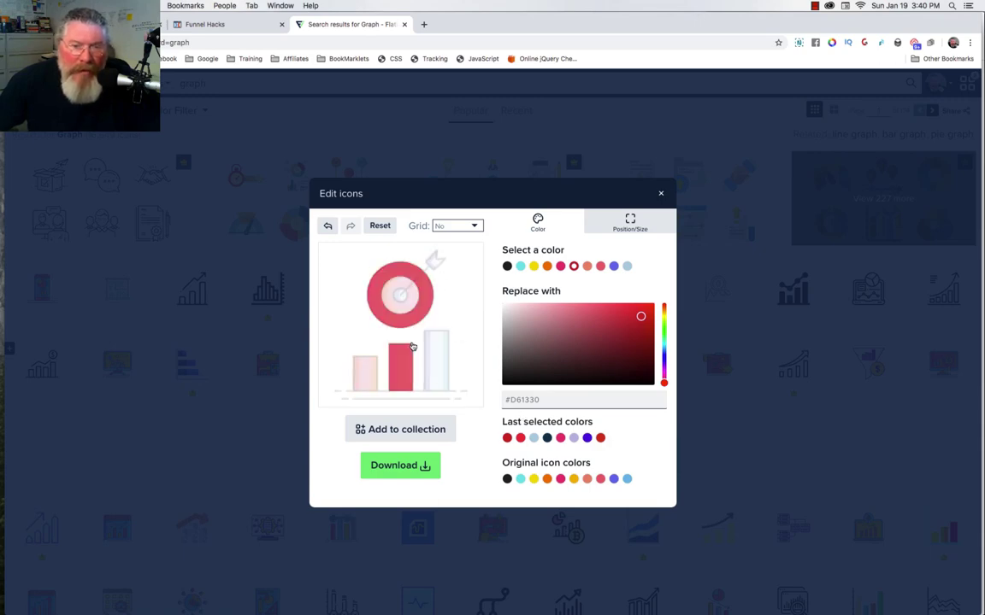
Download the recoloured target icon as a PNG in the largest pixel size and close the editor
left_click(395, 466)
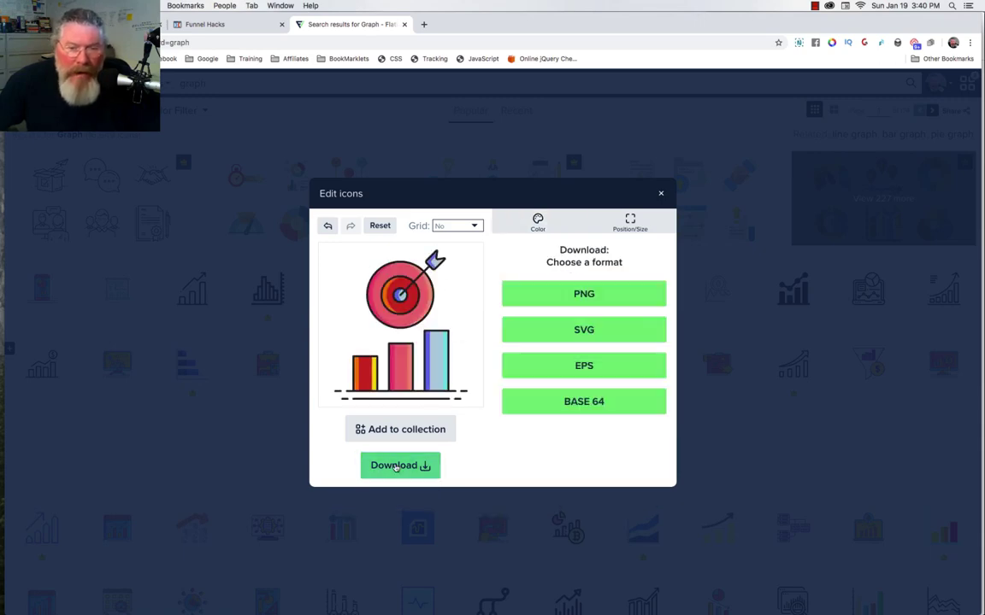
left_click(589, 297)
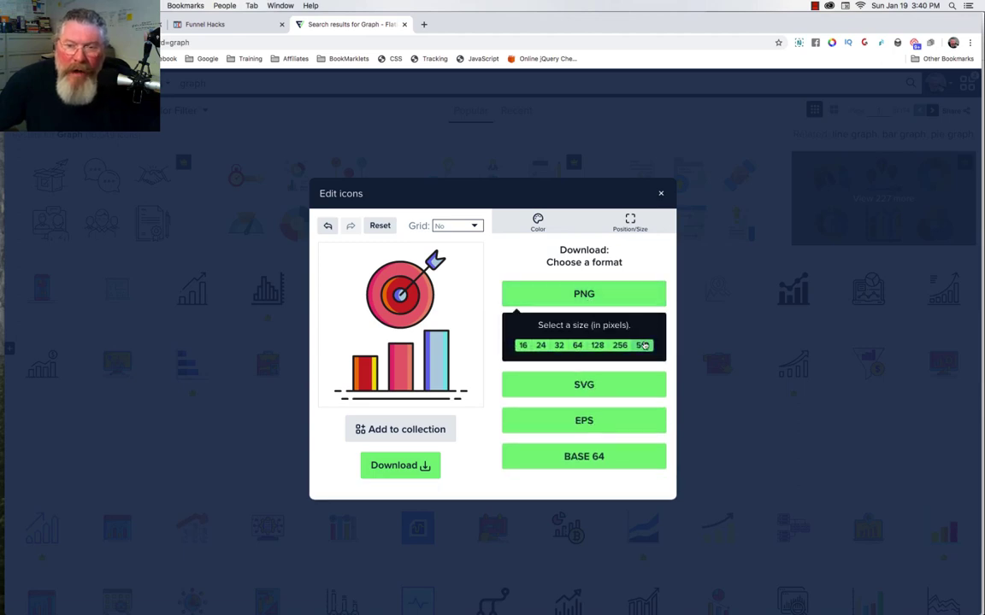
left_click(642, 345)
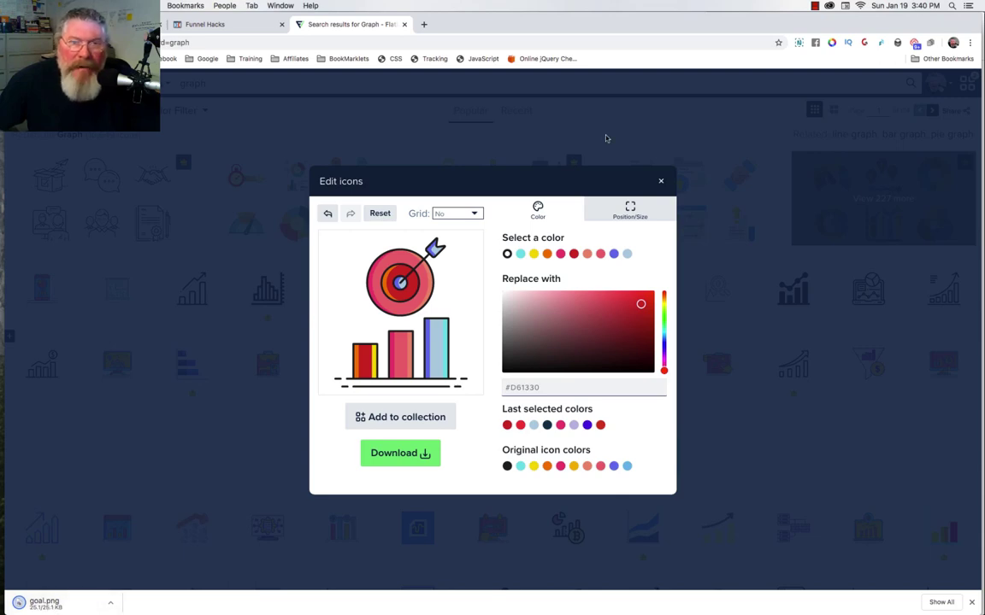
left_click(661, 184)
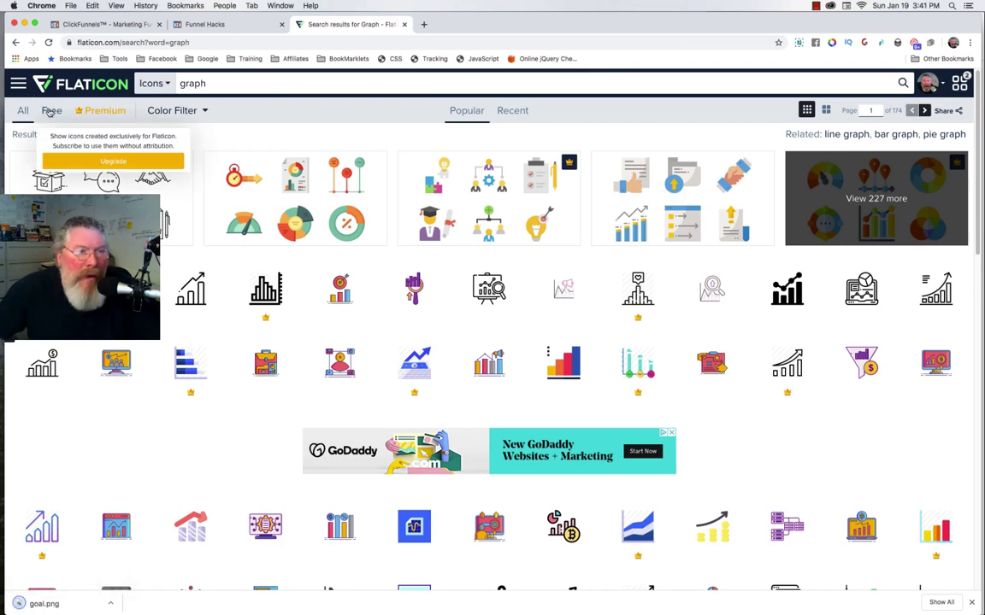
Limit the graph results to free icons, keep all colors, and sort them by most recent
left_click(49, 112)
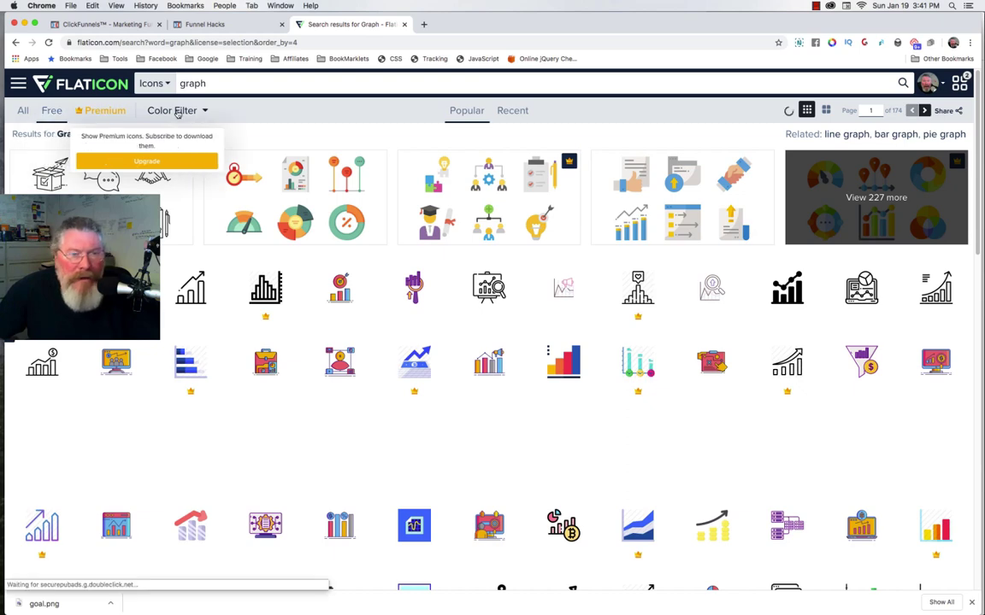
left_click(203, 111)
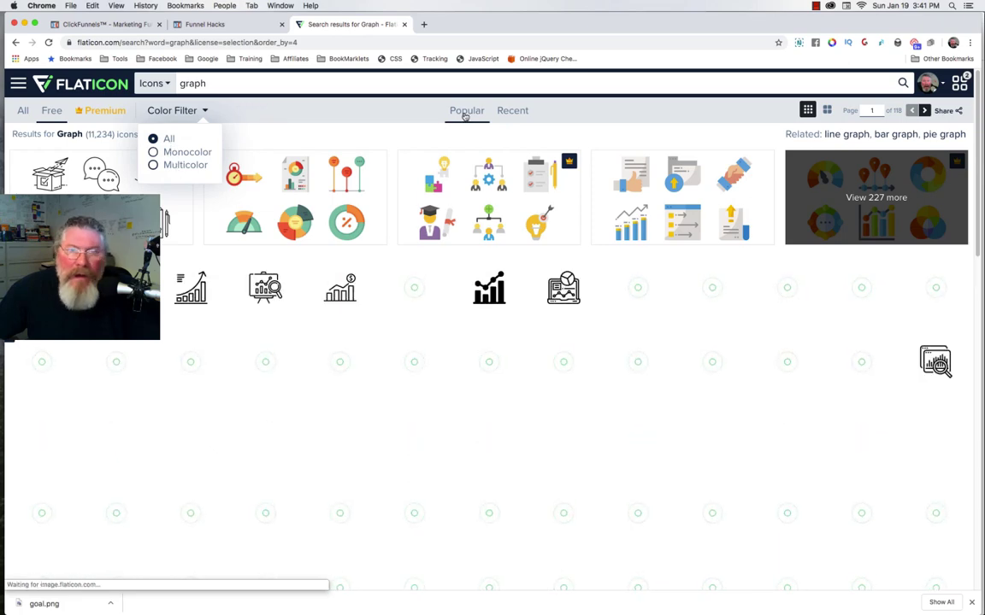
left_click(511, 111)
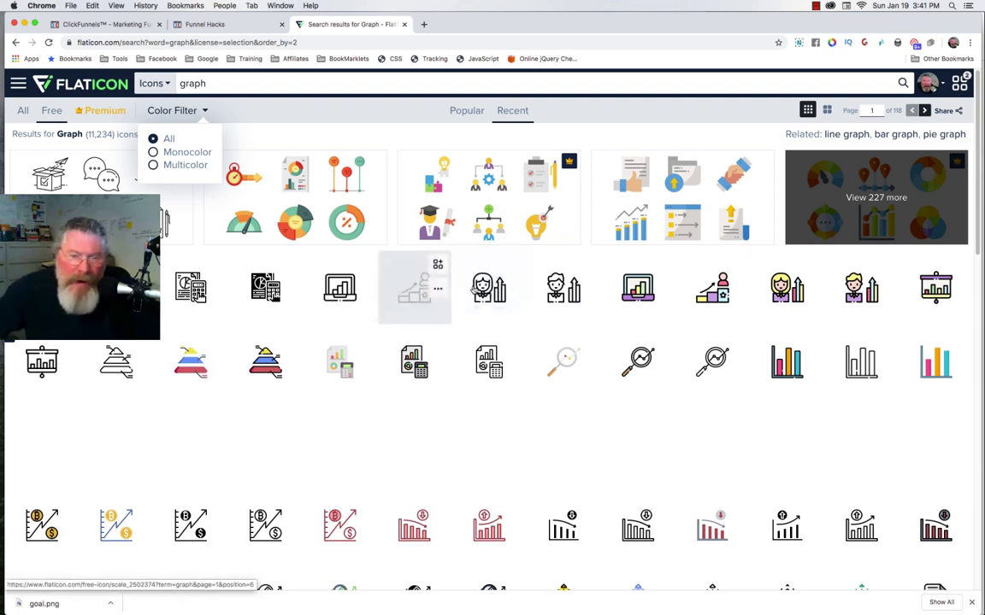
Open the outlined icon of a woman beside a bar graph in the editor, view its colors, and close it
left_click(512, 291)
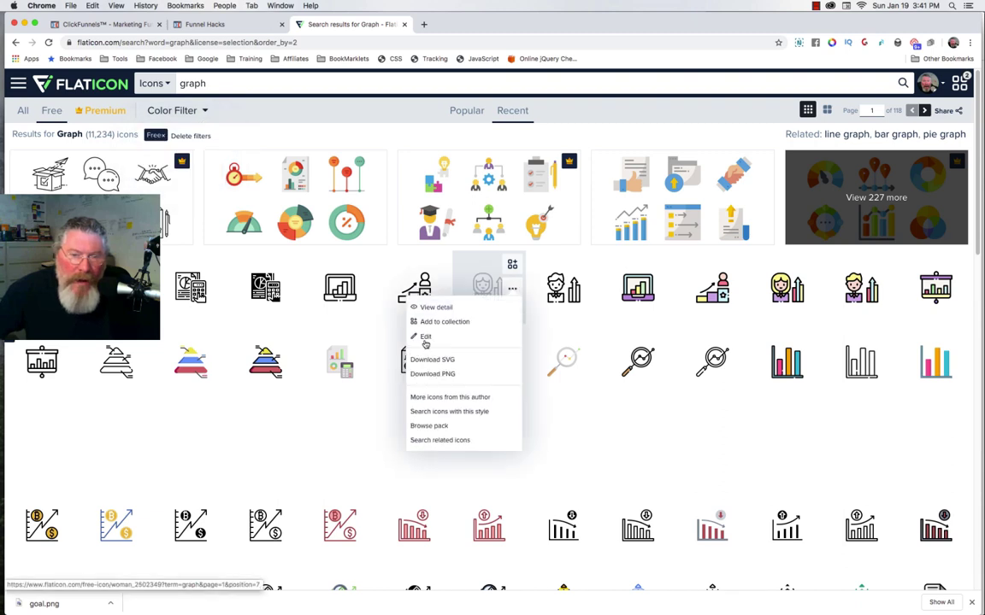
left_click(423, 337)
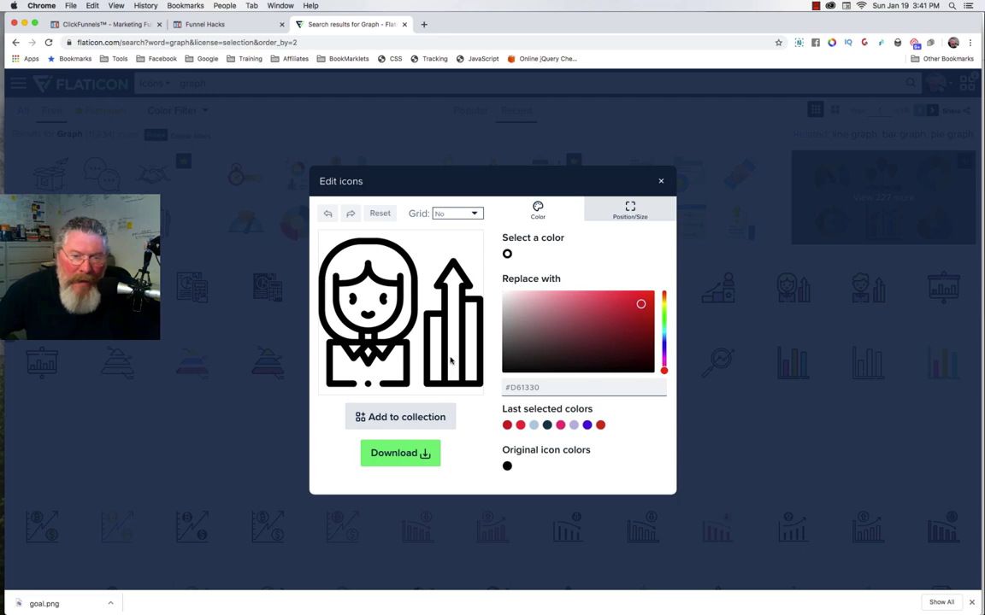
left_click(661, 184)
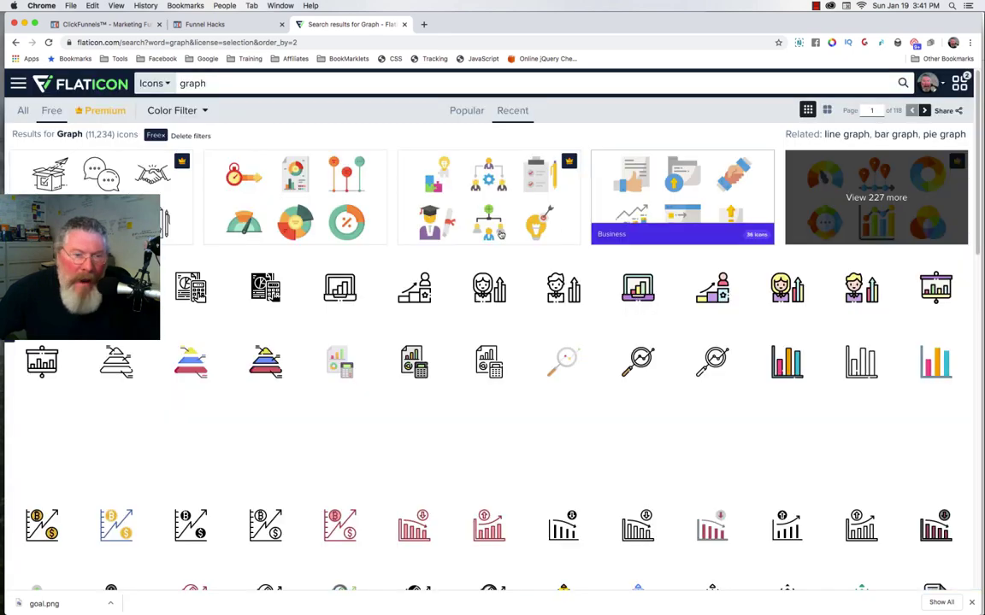
Open the black-outlined three-tier pyramid icon for editing, try replacing its black outline with white and dark maroon, and close the editor
left_click(288, 364)
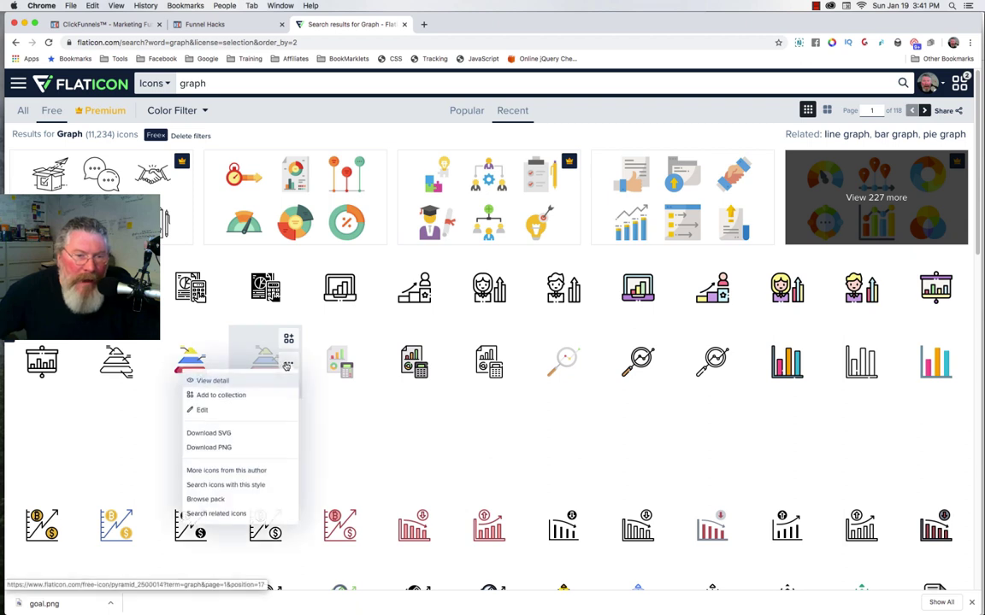
left_click(201, 411)
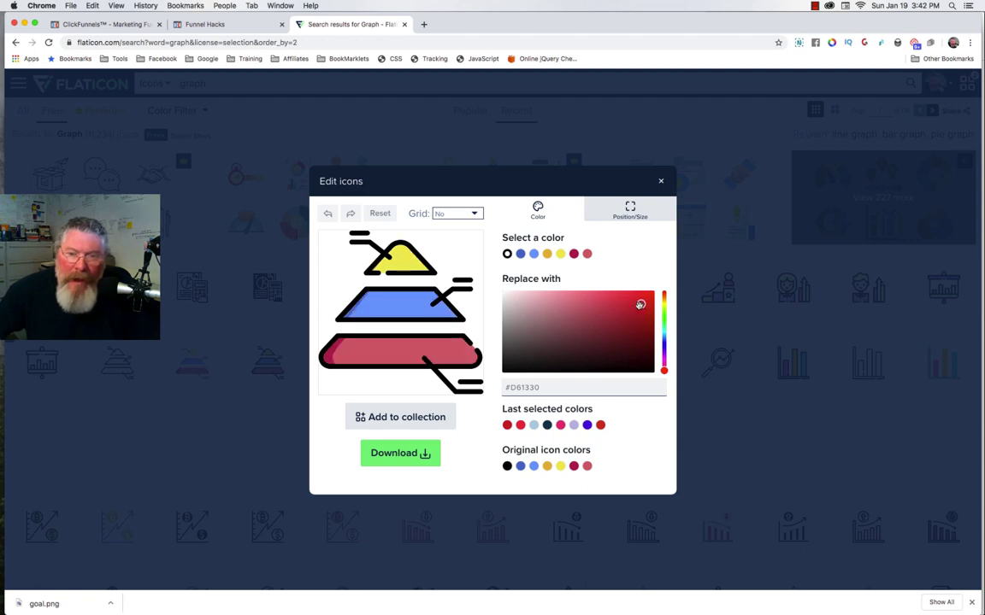
left_click_drag(640, 304, 589, 299)
left_click(504, 293)
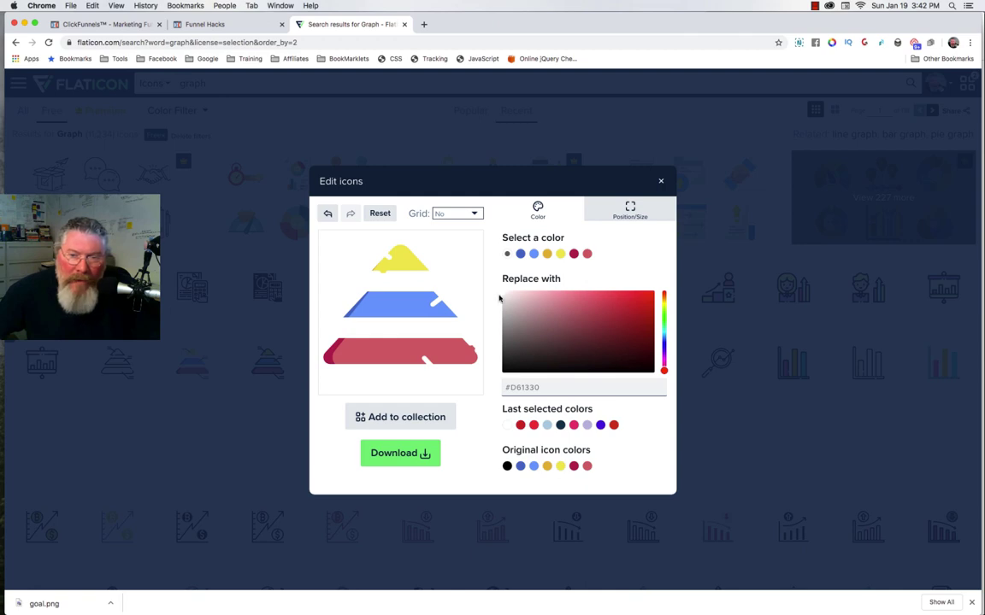
left_click_drag(504, 292, 532, 312)
left_click(601, 347)
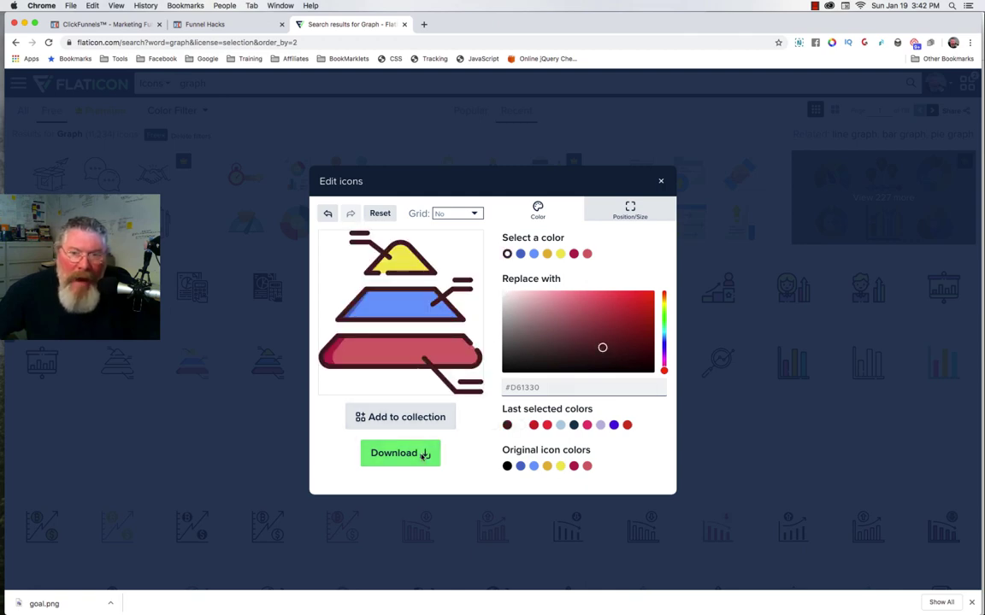
left_click(661, 183)
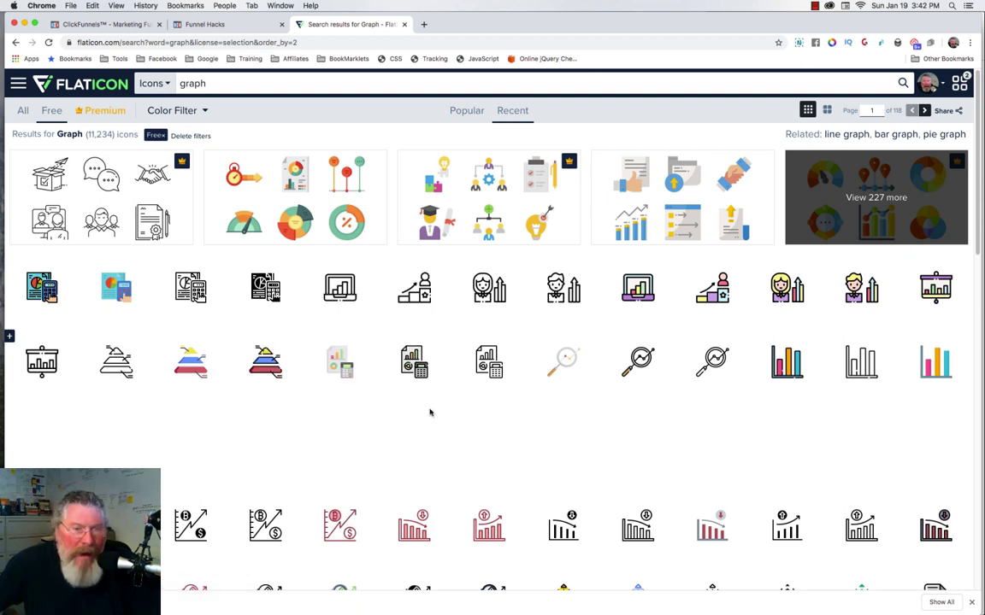
Open Flaticon's Patterns generator and search its individual icons for "animals"
left_click(19, 84)
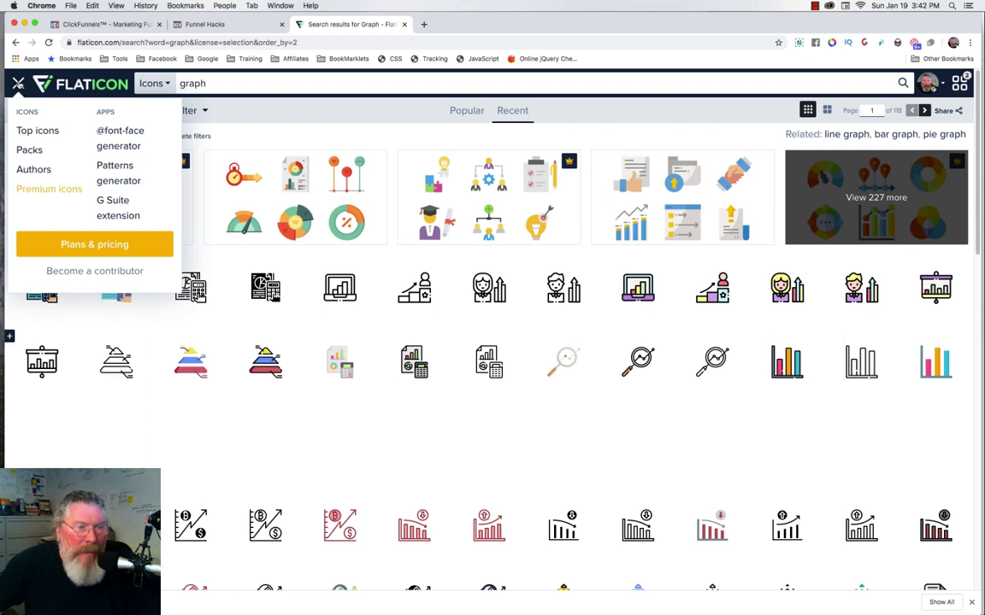
left_click(114, 171)
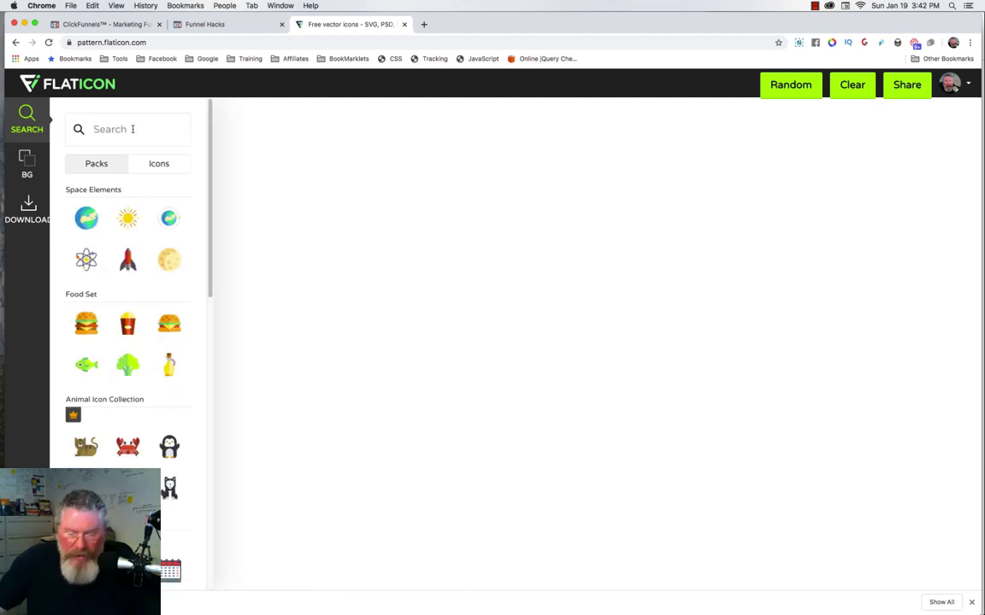
type("animals")
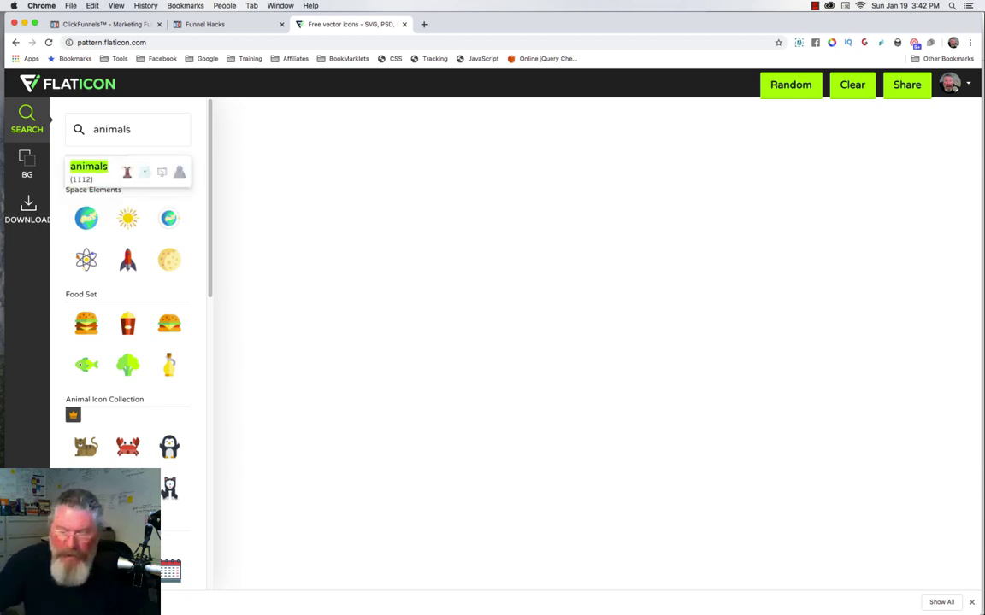
left_click(158, 166)
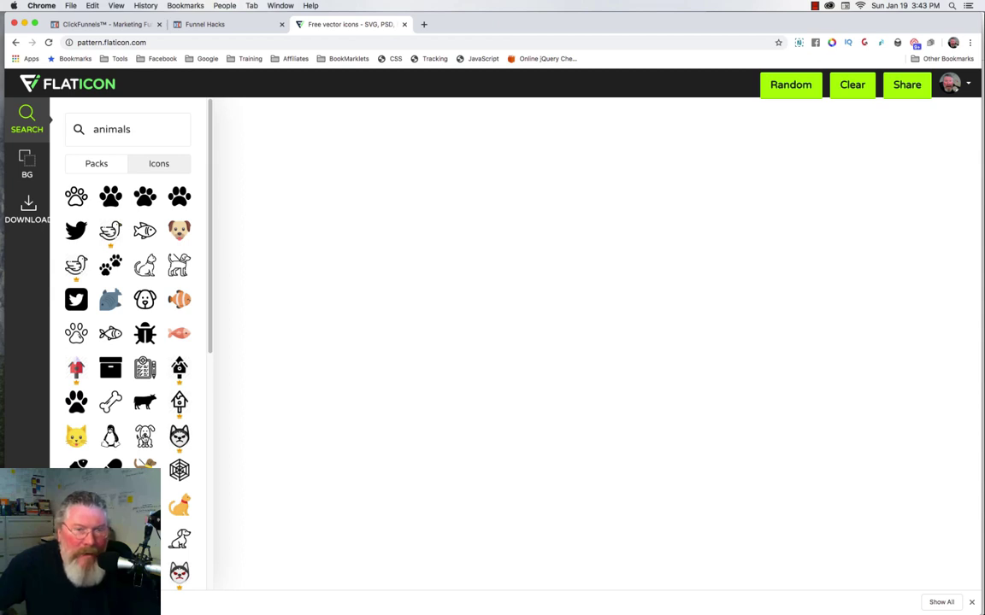
Add the outlined dog, penguin, yellow cat face, black paw print and brown dog with a yellow collar to the pattern
left_click(144, 436)
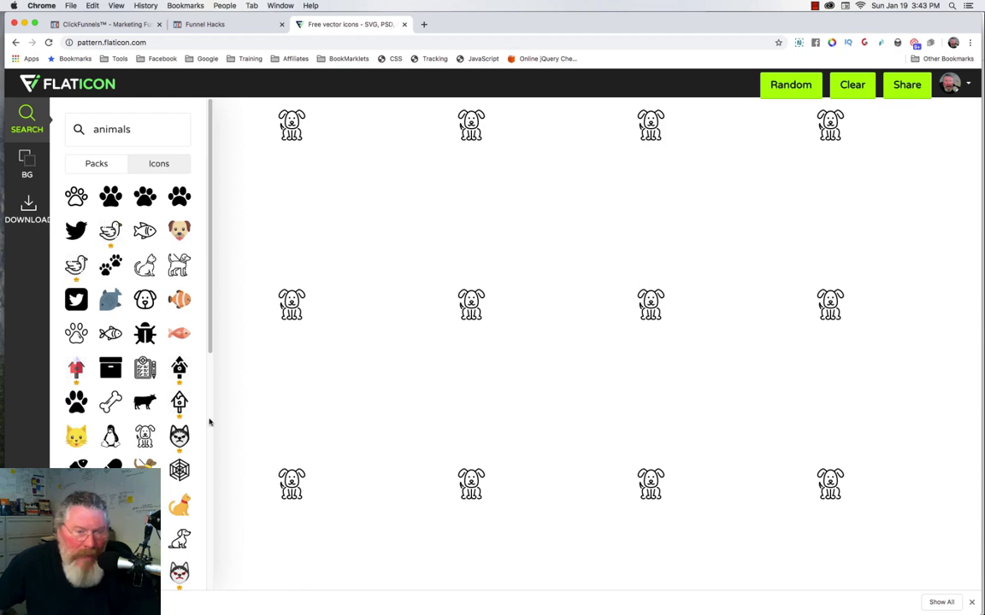
left_click(110, 436)
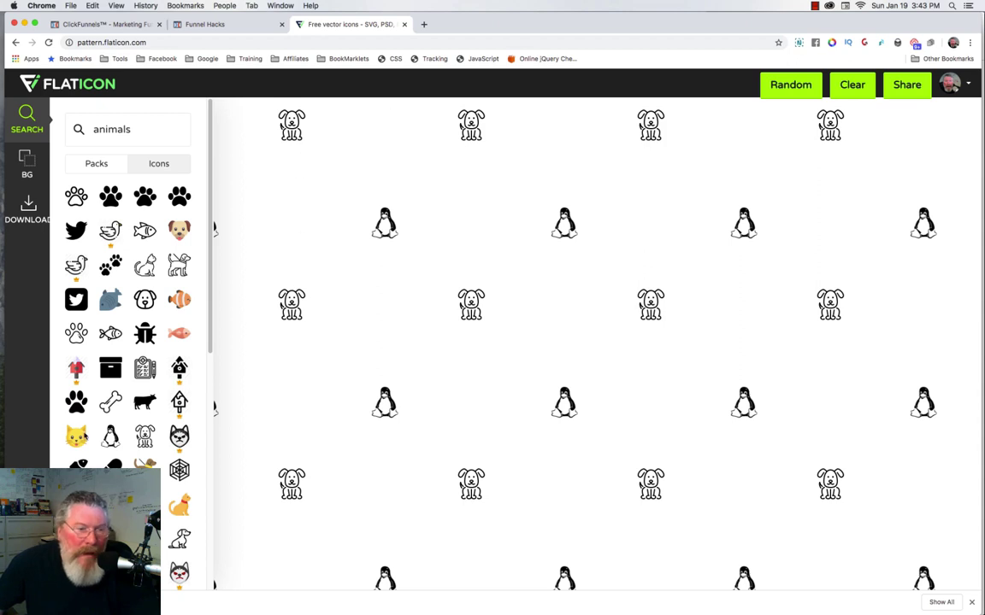
left_click_drag(76, 438, 434, 309)
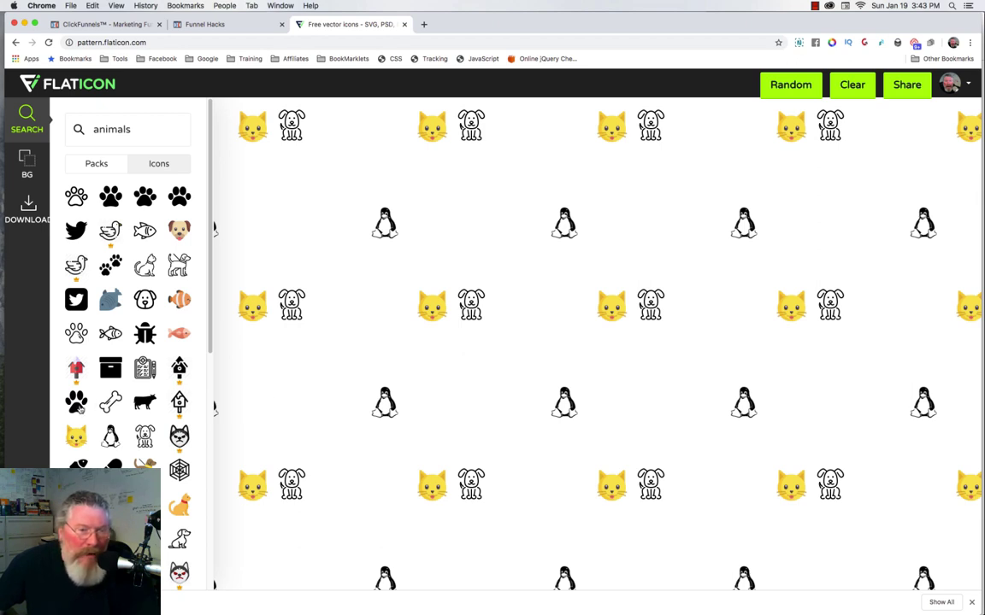
left_click_drag(76, 400, 429, 359)
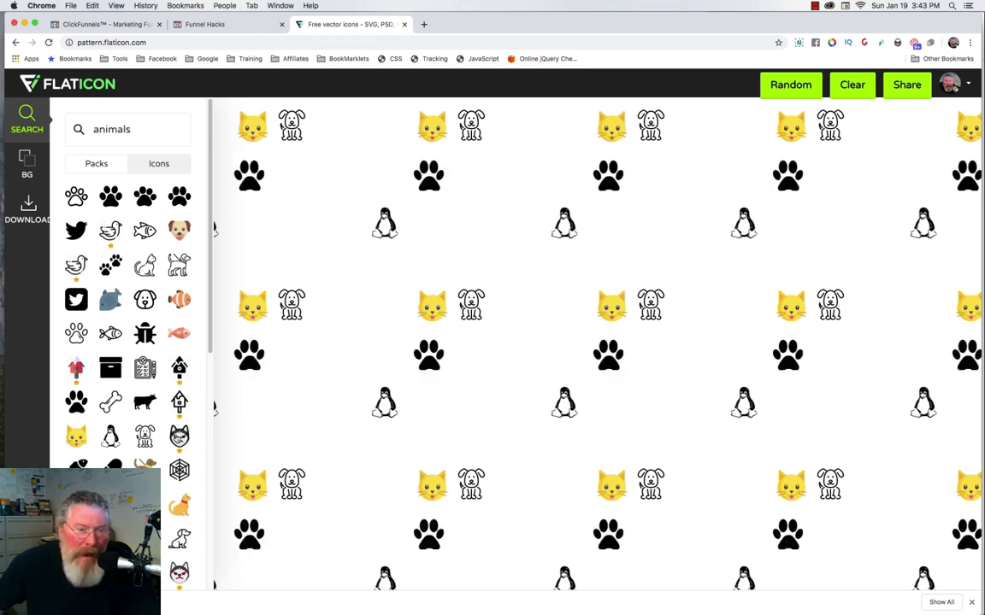
left_click_drag(158, 395, 402, 359)
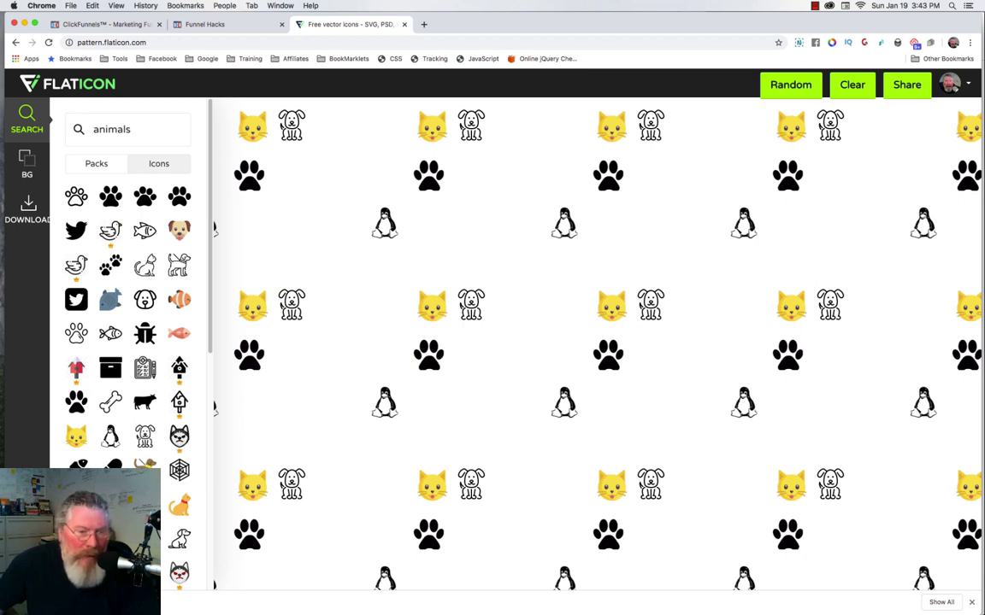
left_click_drag(179, 230, 418, 404)
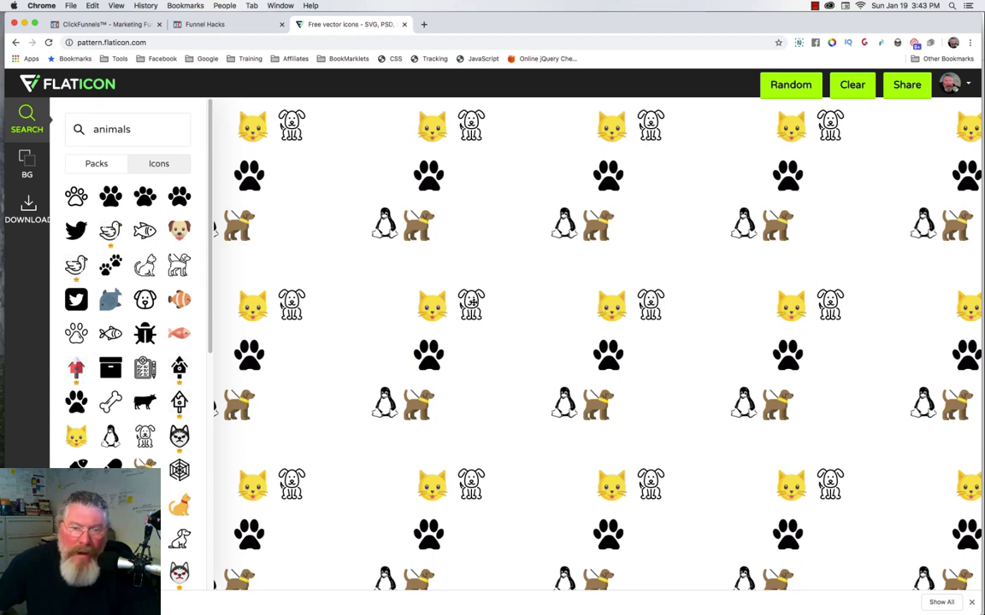
Move the outlined dog down to between the cat and paw rows, and enlarge it
left_click(472, 302)
left_click_drag(472, 302, 473, 333)
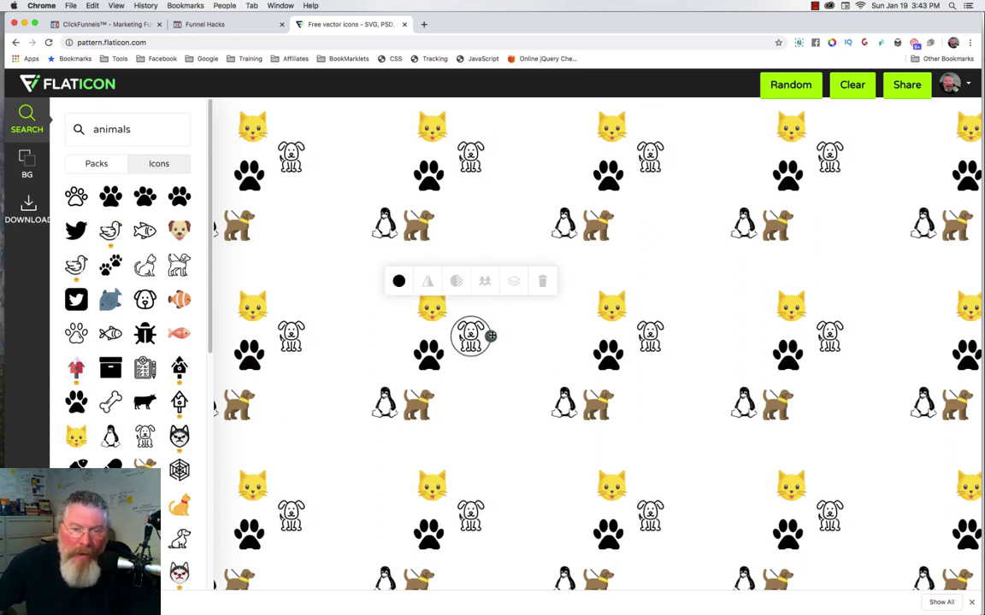
mouse_move(491, 336)
left_mouse_down()
mouse_move(519, 342)
mouse_move(528, 321)
mouse_move(492, 280)
mouse_move(464, 268)
mouse_move(415, 280)
mouse_move(442, 266)
mouse_move(508, 265)
mouse_move(527, 290)
mouse_move(526, 331)
mouse_move(507, 344)
mouse_move(502, 333)
mouse_move(479, 334)
mouse_move(504, 335)
left_mouse_up()
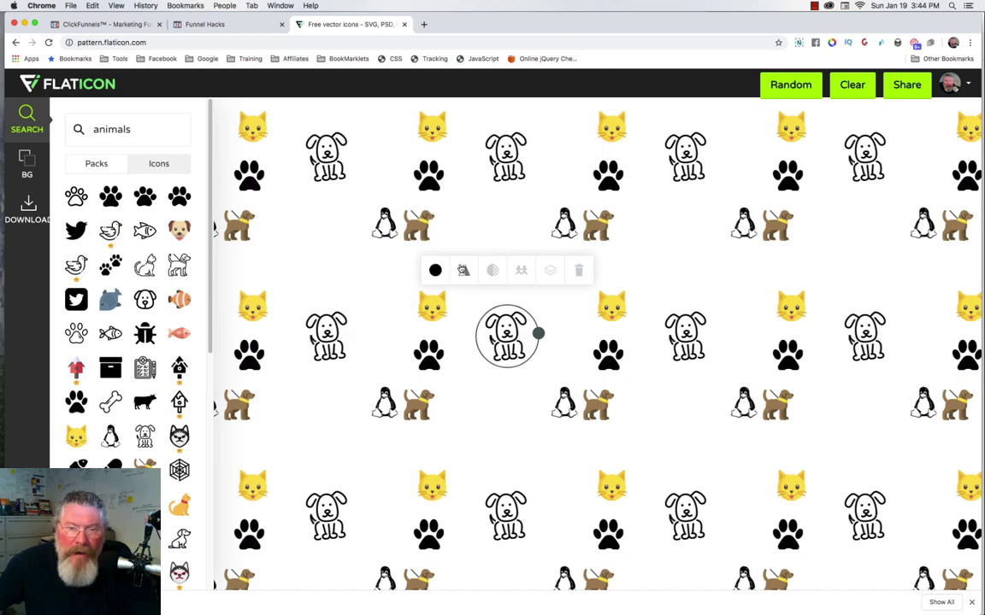
Try recolouring the outlined dog with the dusty red of the Vintage Ralph Lauren palette and the pinkish red of the document colors
left_click(435, 270)
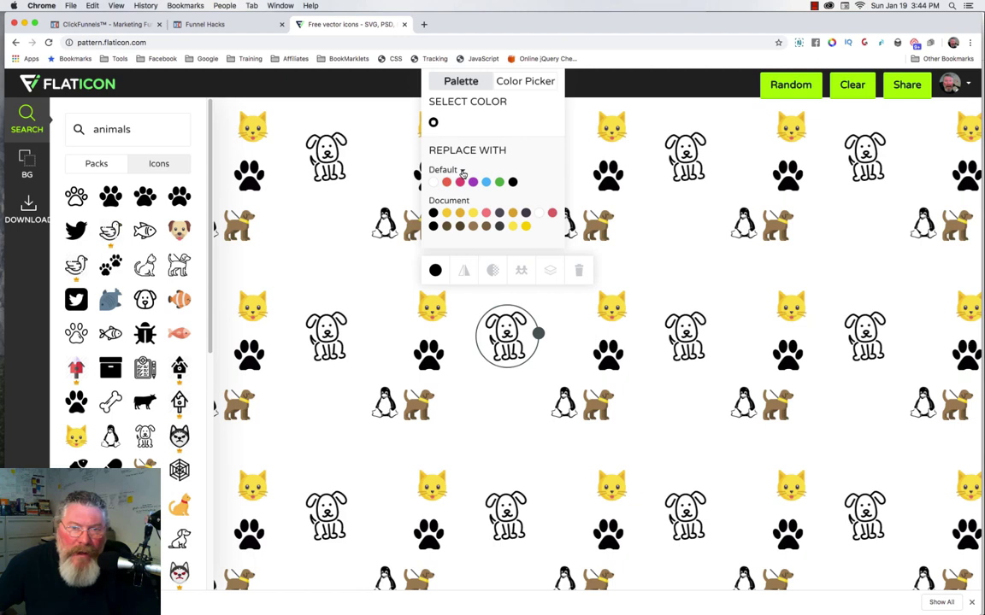
left_click(463, 173)
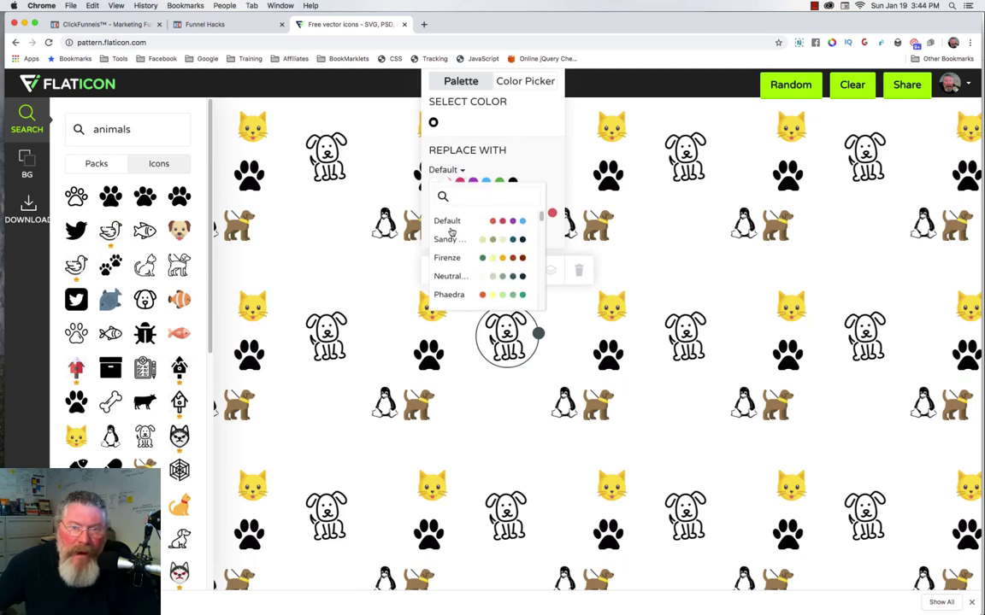
scroll(446, 244, "down", 10)
scroll(442, 272, "down", 2)
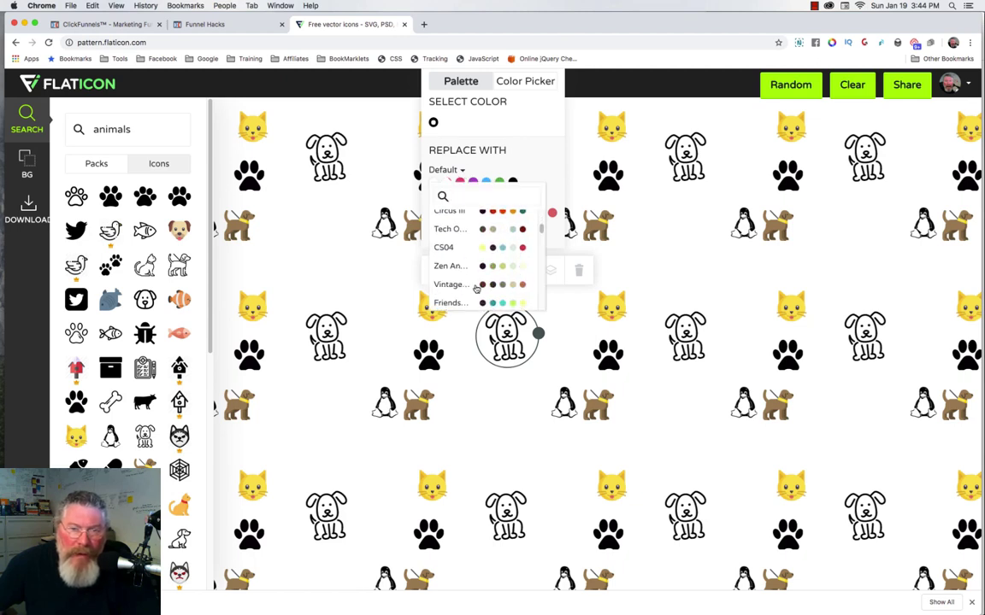
left_click(492, 286)
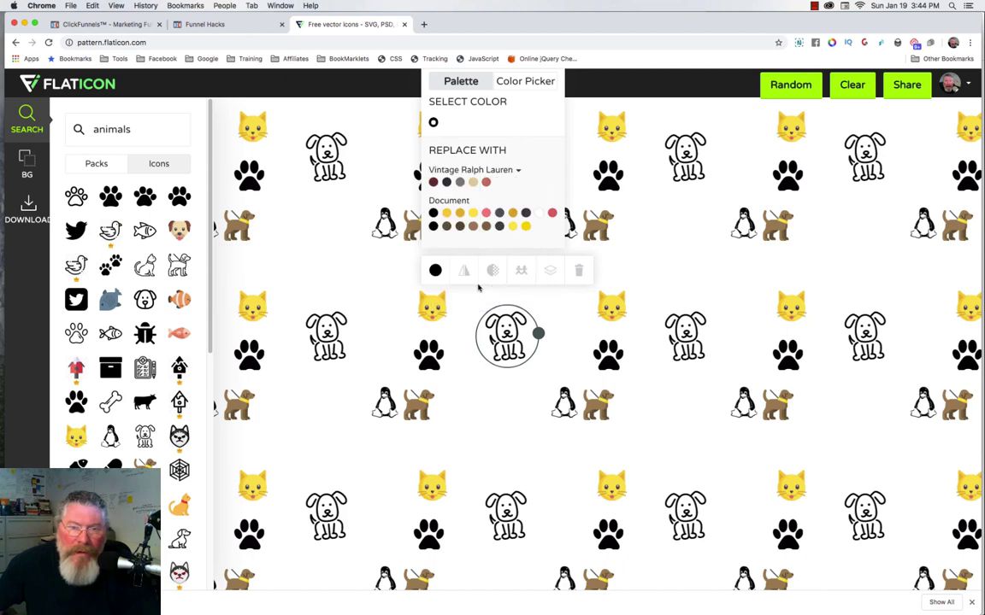
left_click(485, 183)
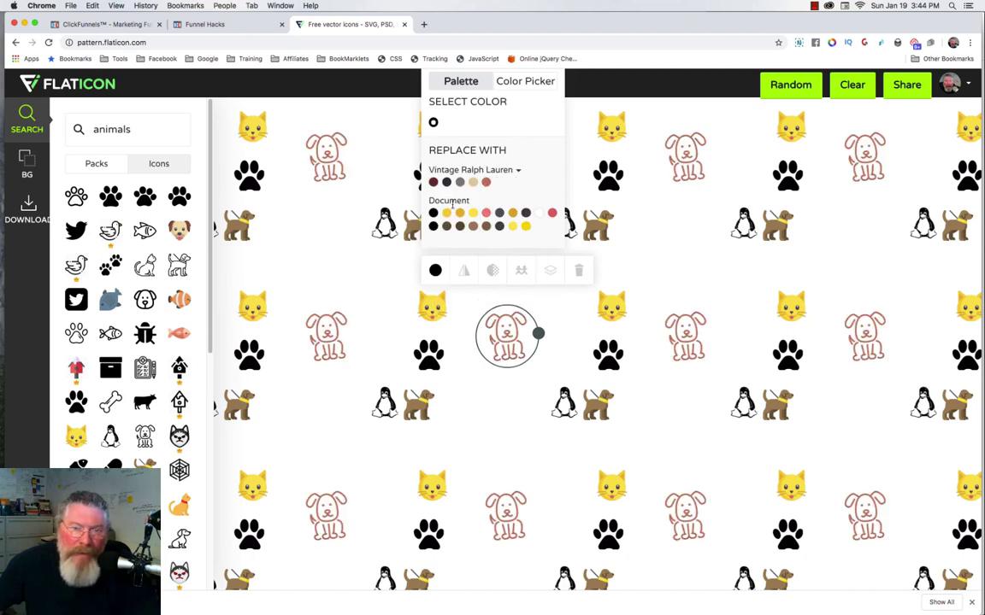
left_click(486, 213)
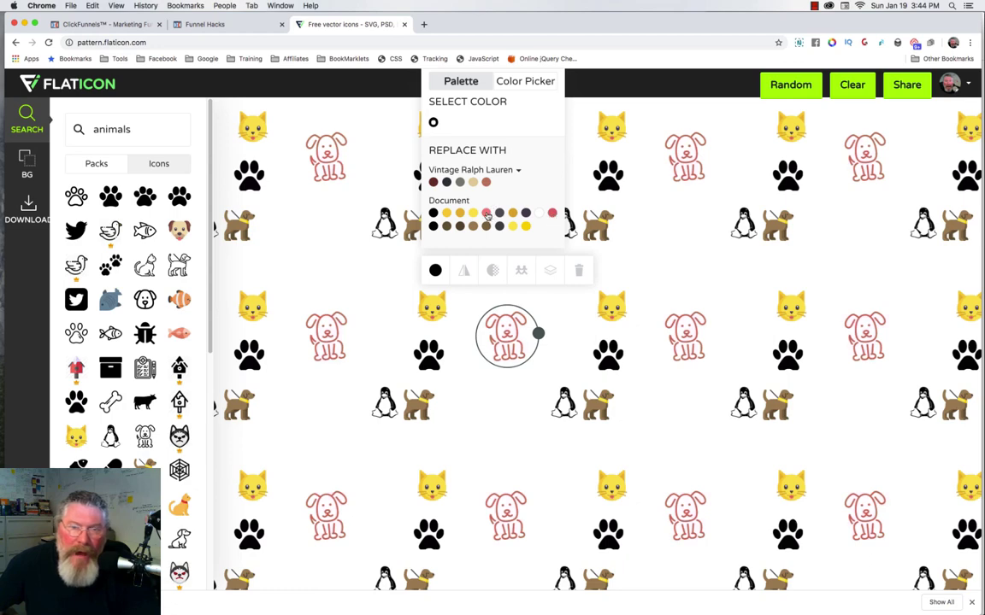
Recolour the outlined dog with the custom bright red #ff3e3d at full brightness
left_click(525, 81)
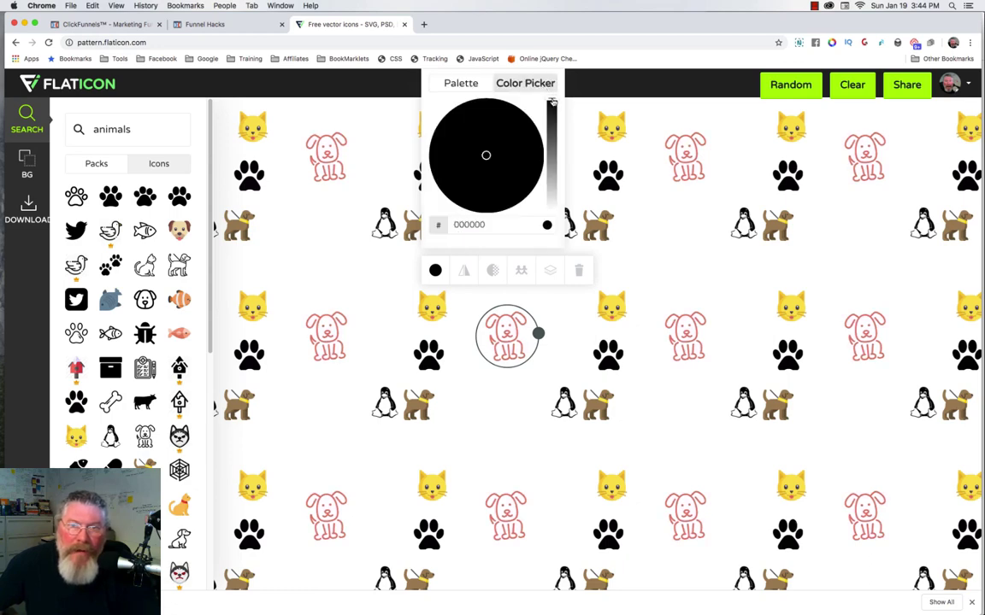
left_click_drag(553, 99, 553, 169)
left_click(547, 207)
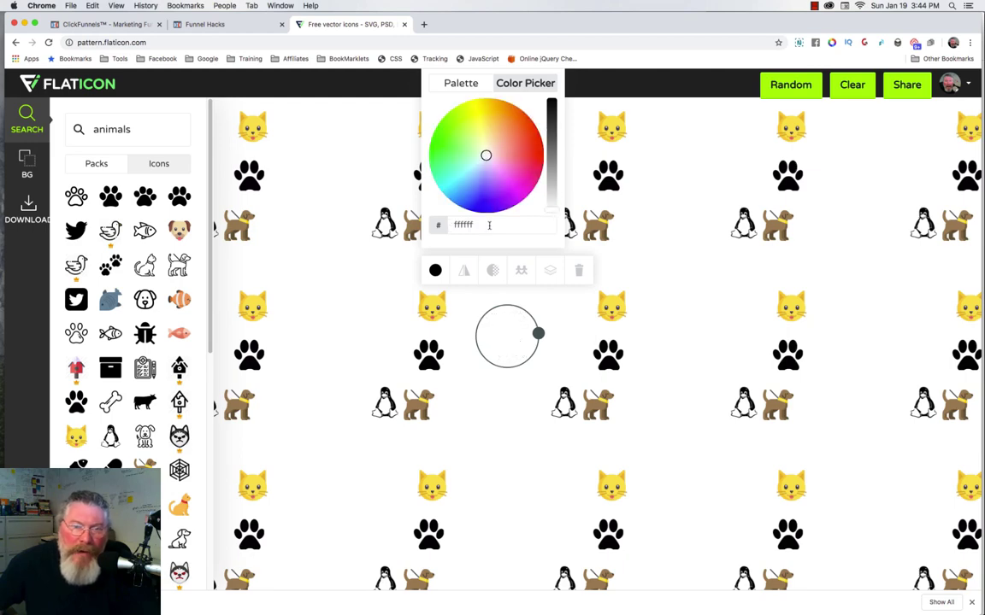
left_click(529, 155)
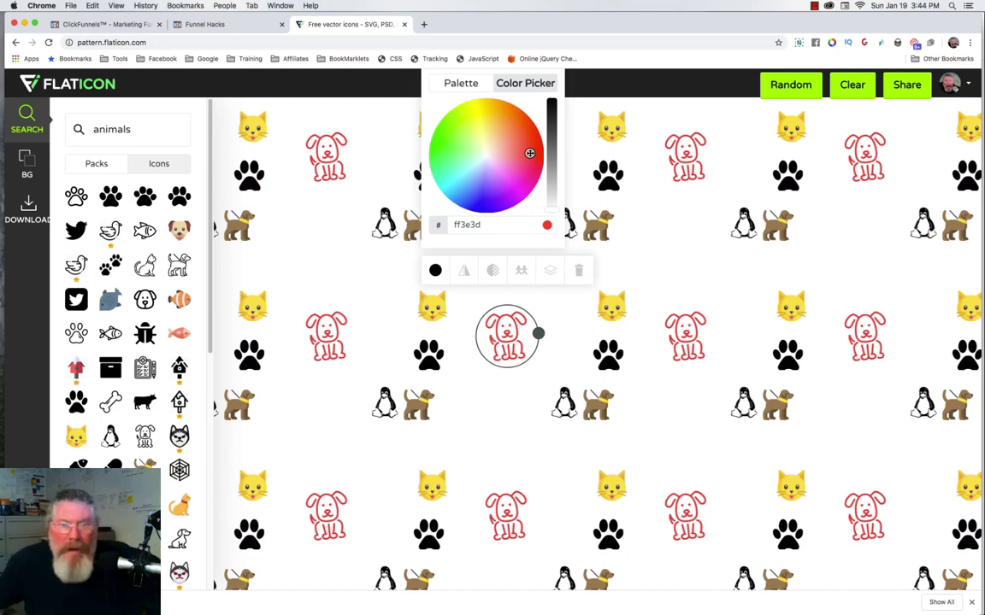
Set the red dog's opacity to 100% and duplicate it
left_click(493, 272)
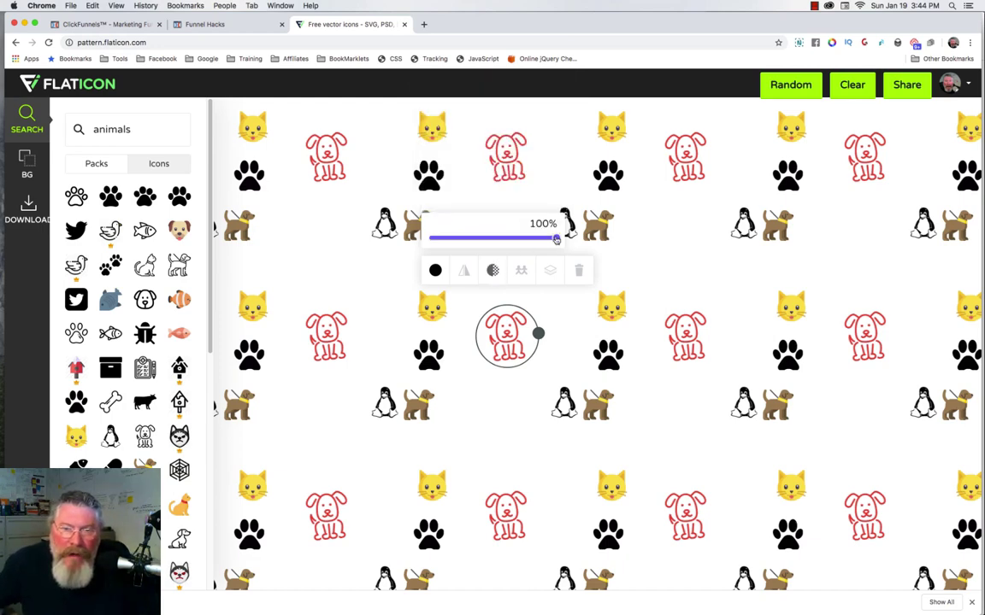
mouse_move(557, 239)
left_mouse_down()
mouse_move(463, 243)
mouse_move(554, 222)
mouse_move(560, 239)
left_mouse_up()
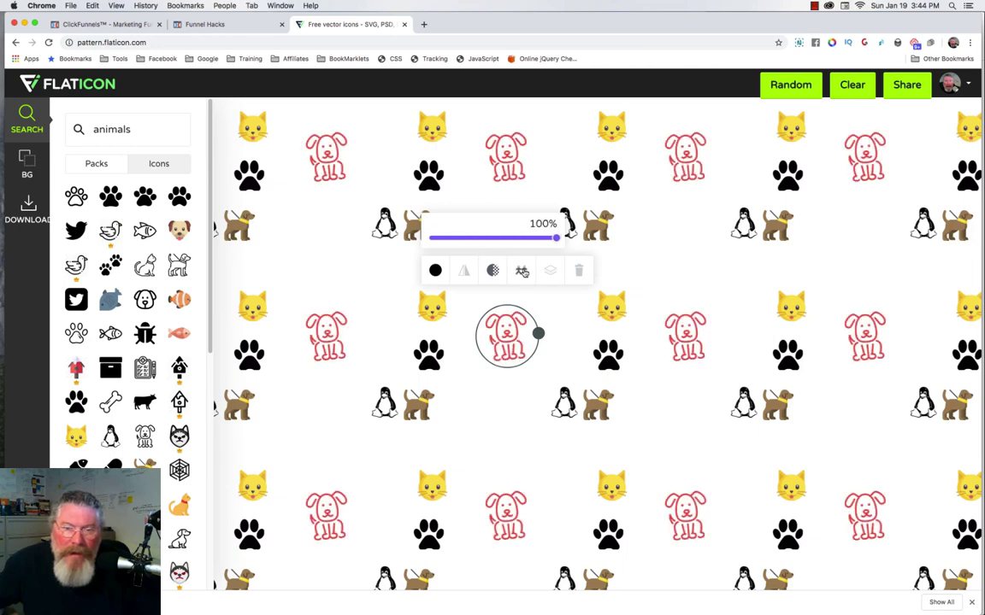
left_click(521, 270)
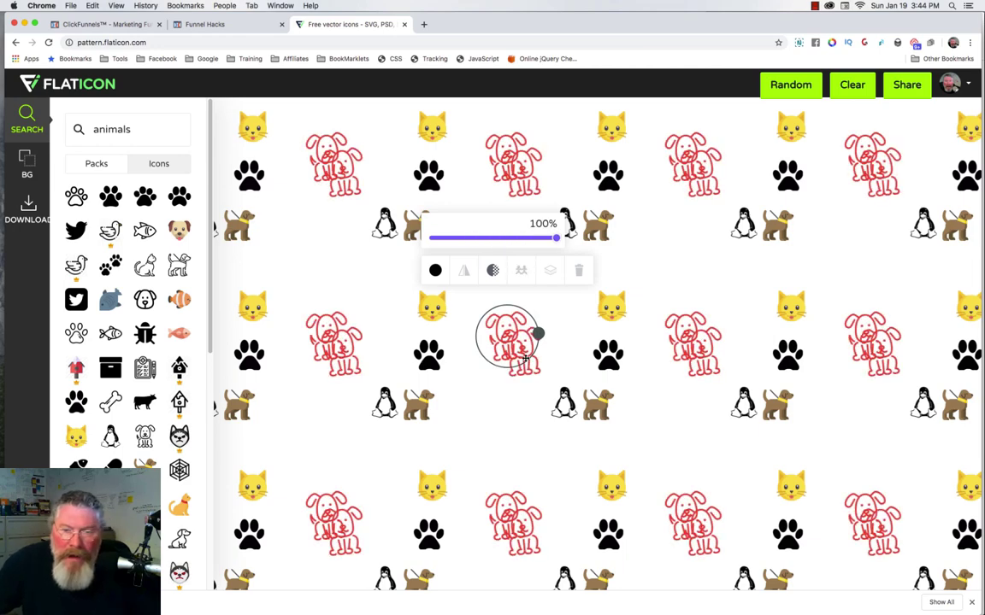
Delete the original red dog and rotate the remaining copy slightly so that it stands upright
left_click(531, 340)
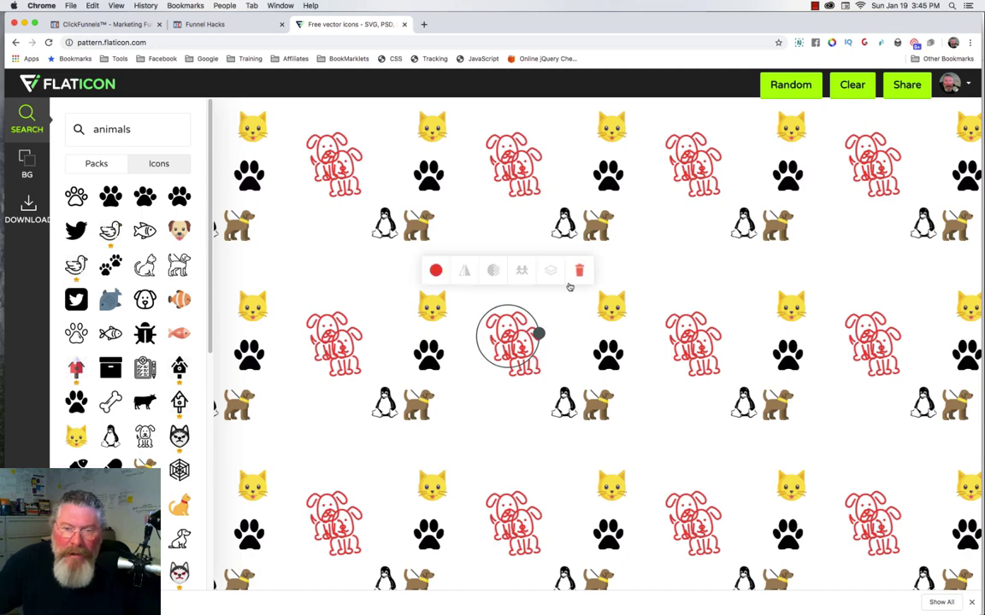
left_click(579, 271)
left_click(533, 349)
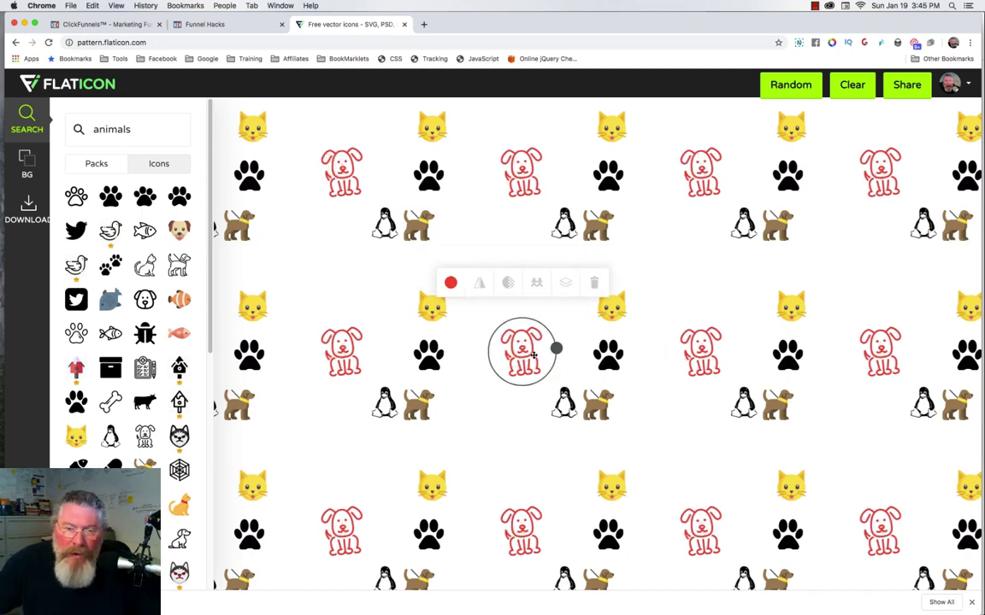
left_click_drag(556, 348, 555, 352)
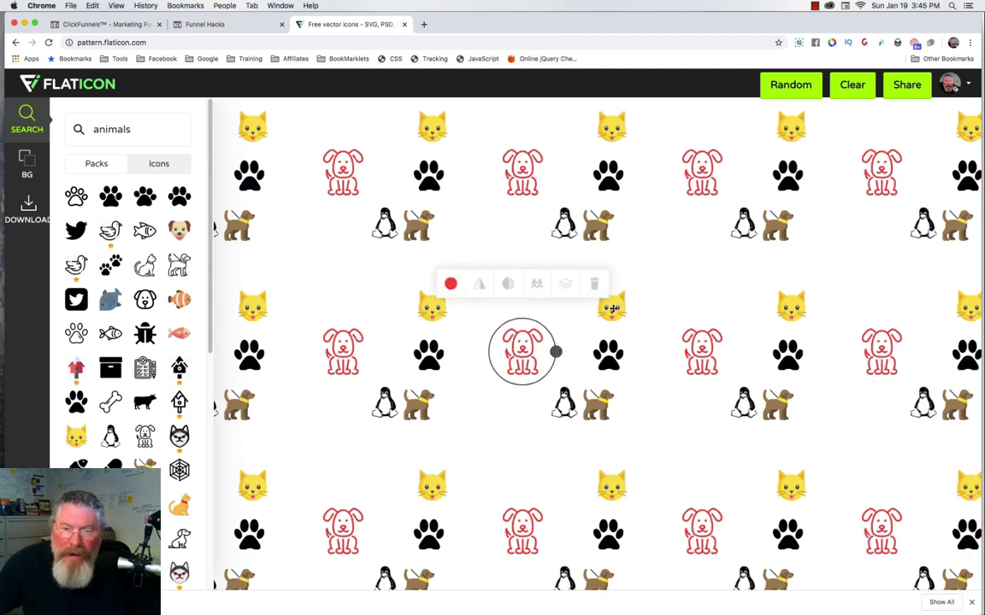
Place the yellow cat face over the red dog's head, bring it to the front and enlarge it to cover the head
left_click_drag(613, 310, 522, 344)
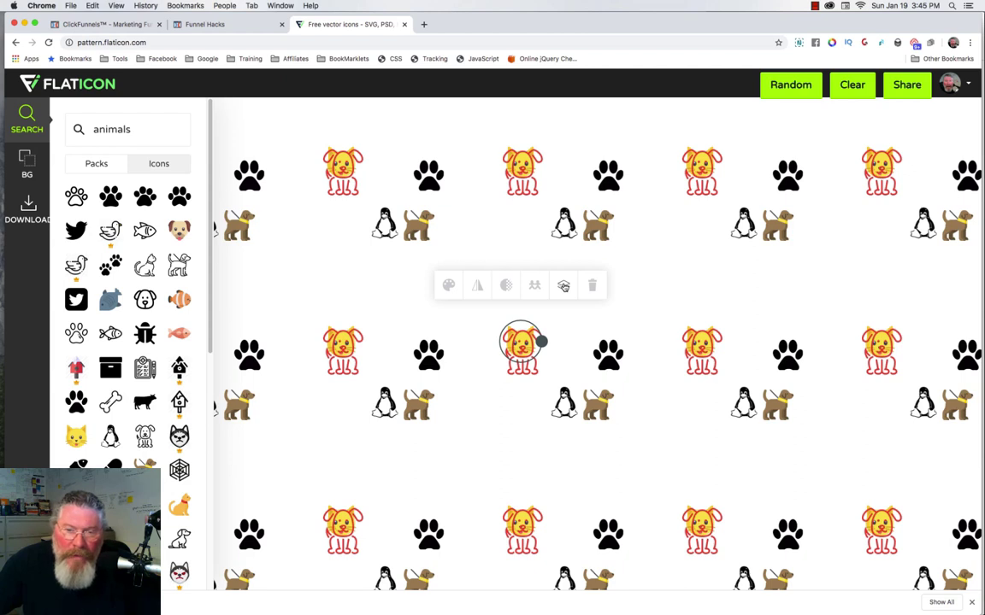
left_click(563, 286)
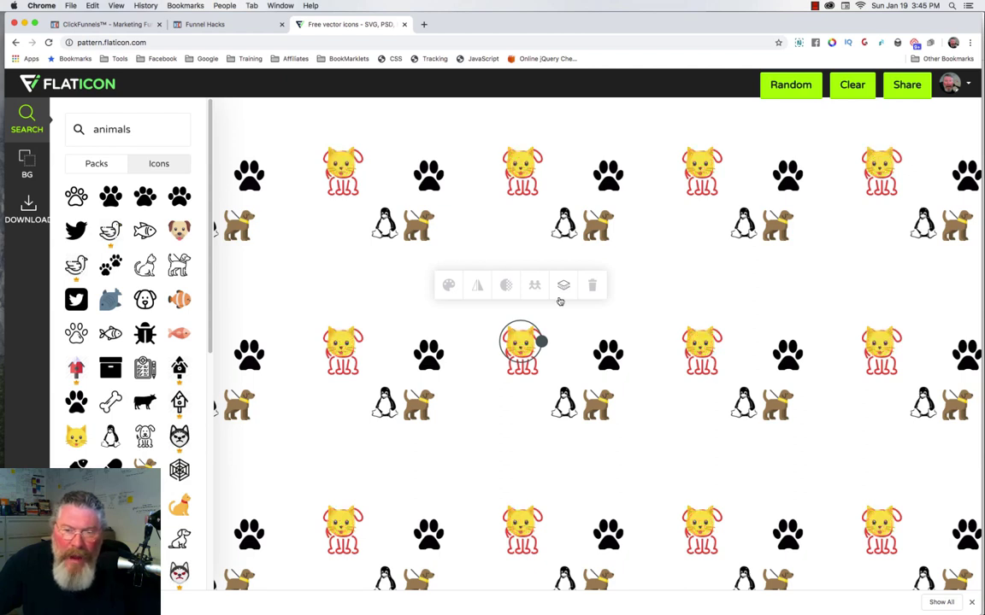
left_click_drag(542, 342, 531, 337)
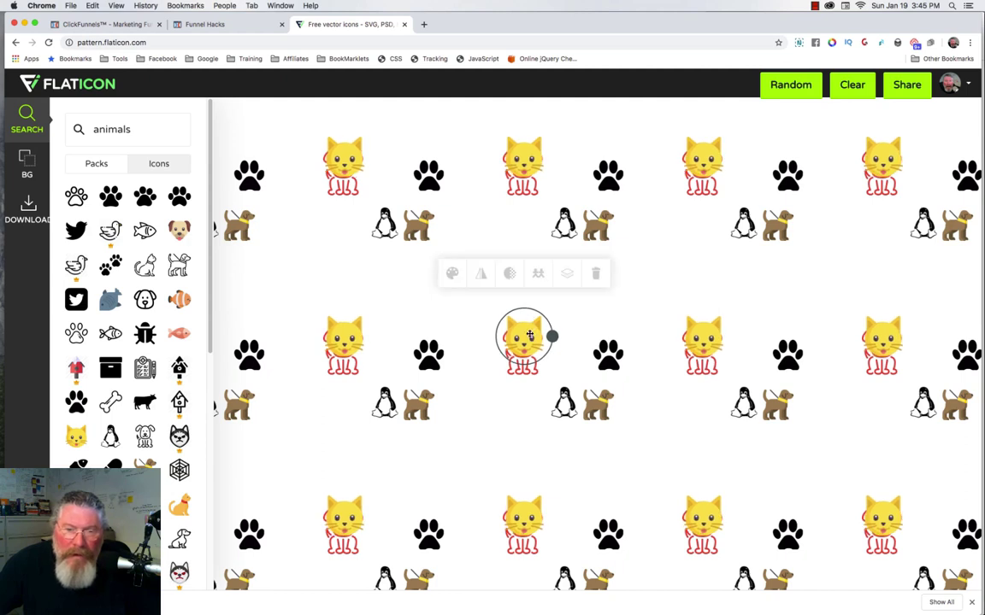
left_click(524, 398)
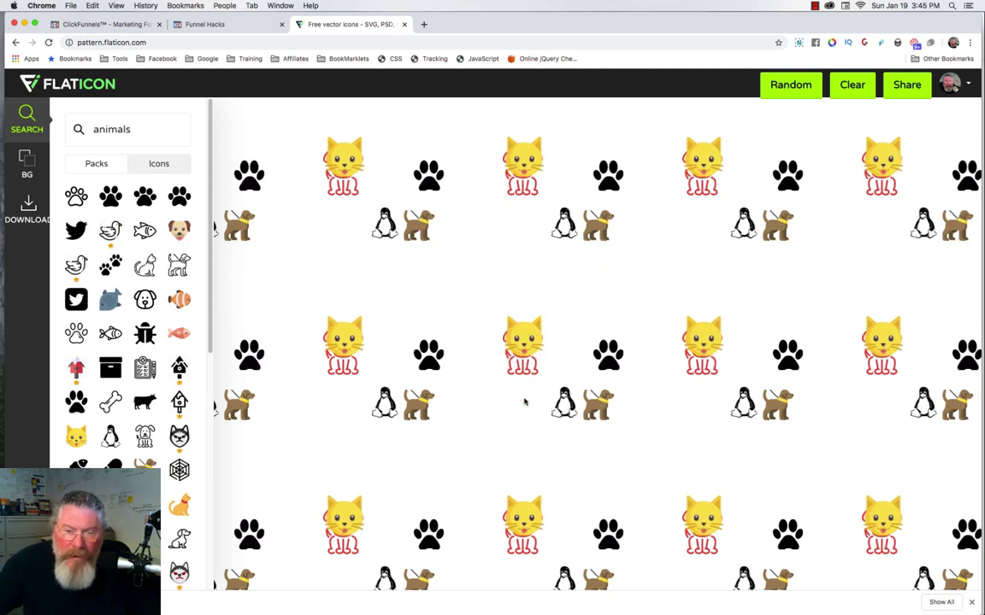
left_click(526, 340)
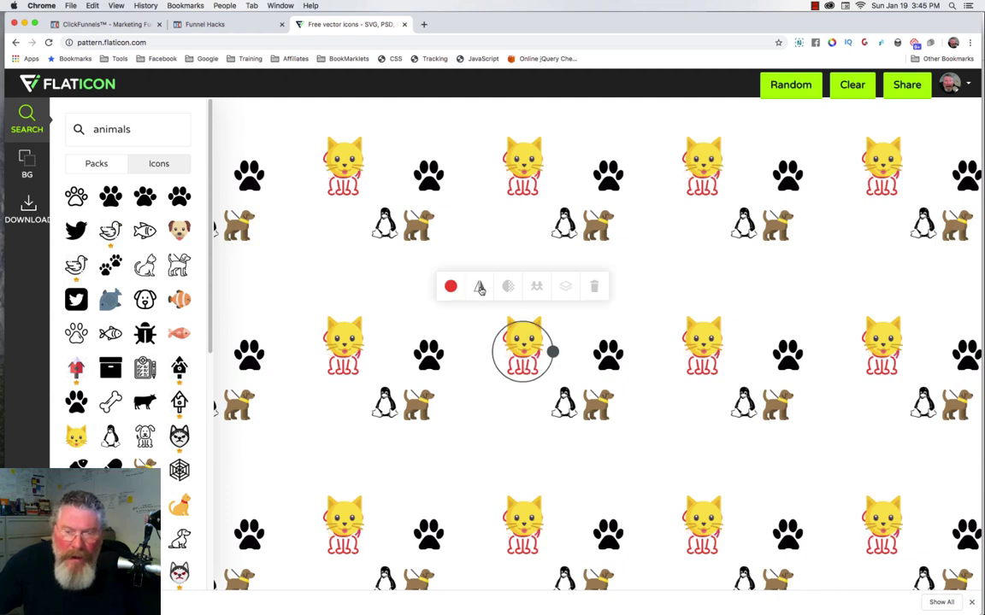
left_click(453, 371)
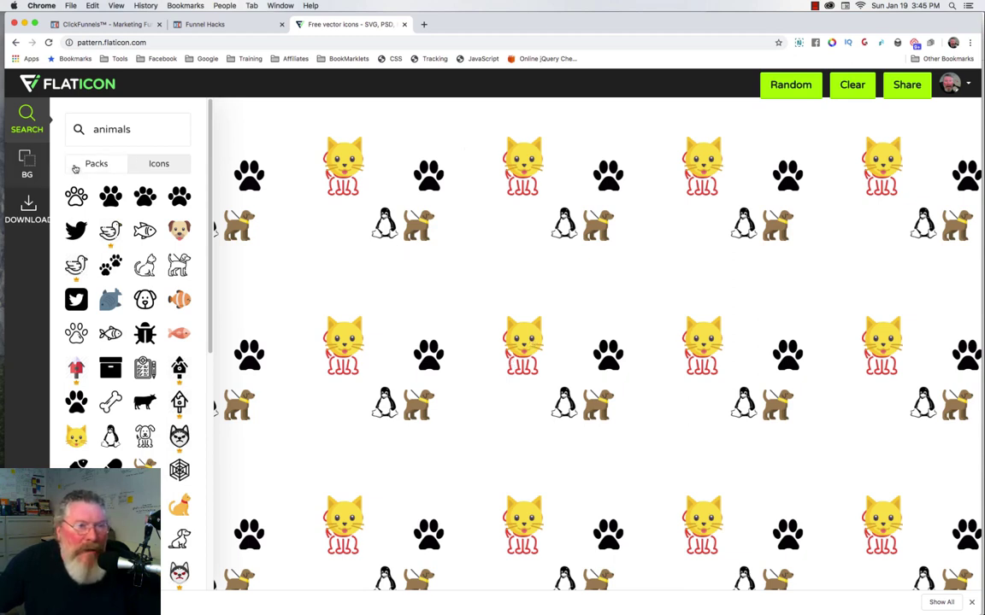
Try a yellow background for the pattern and change it to bright blue #31a2ff
left_click(27, 159)
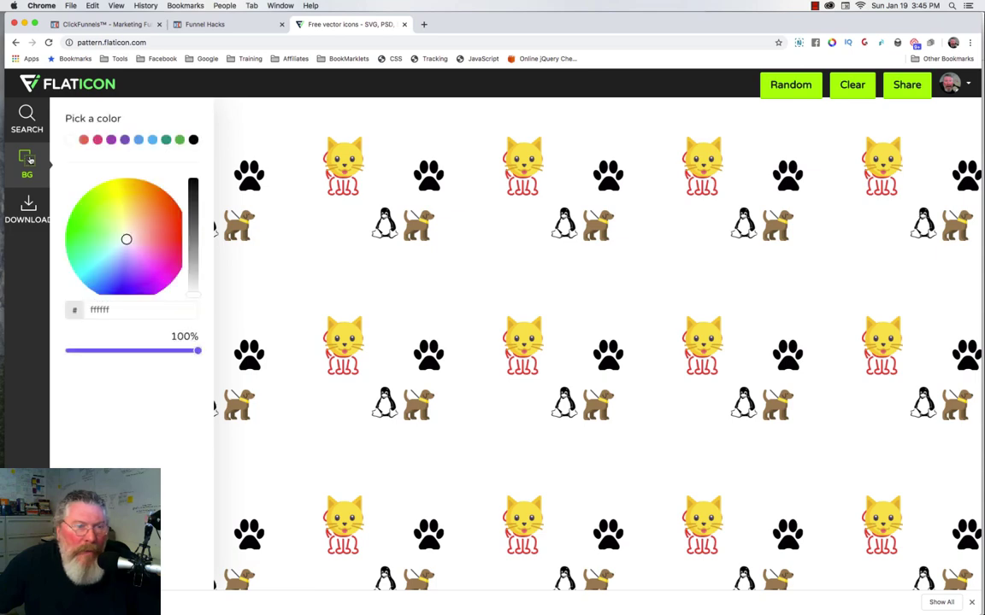
left_click(163, 202)
left_click(125, 195)
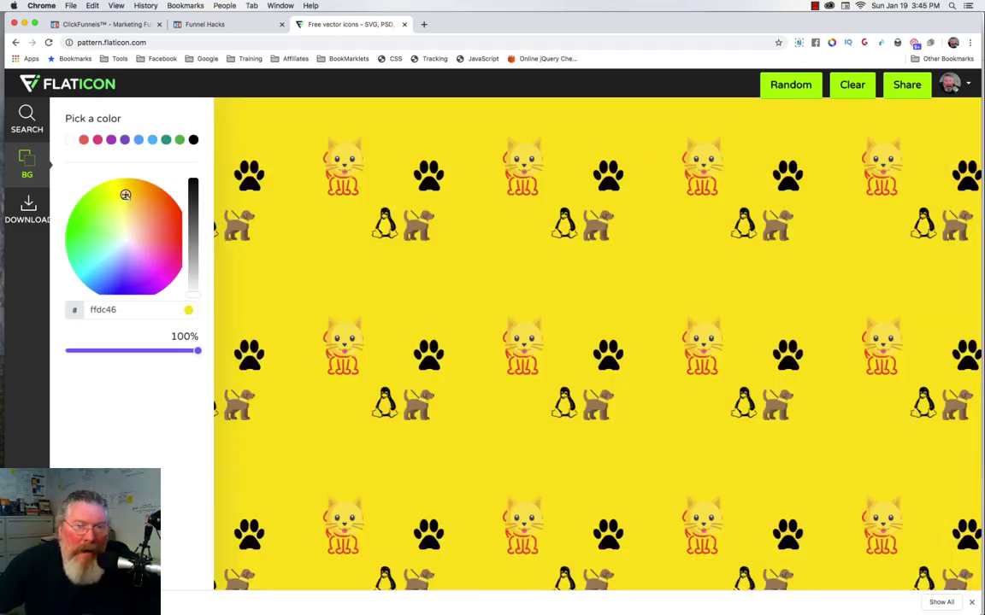
left_click(93, 216)
left_click(100, 284)
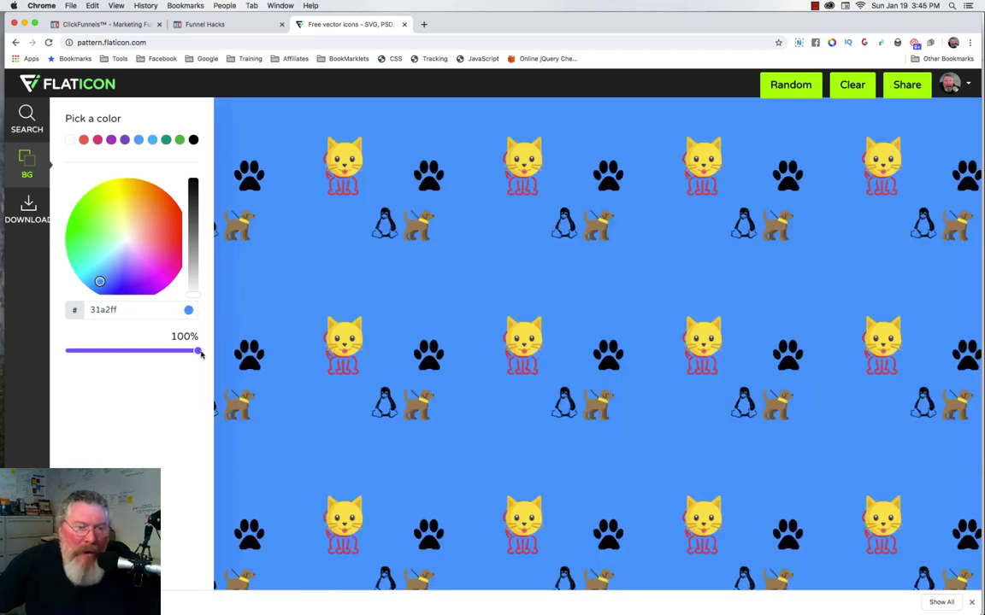
Try darkening the background to near-black #03090f and brighten it back to blue #30a1fd
left_click(192, 194)
left_click_drag(193, 194, 192, 181)
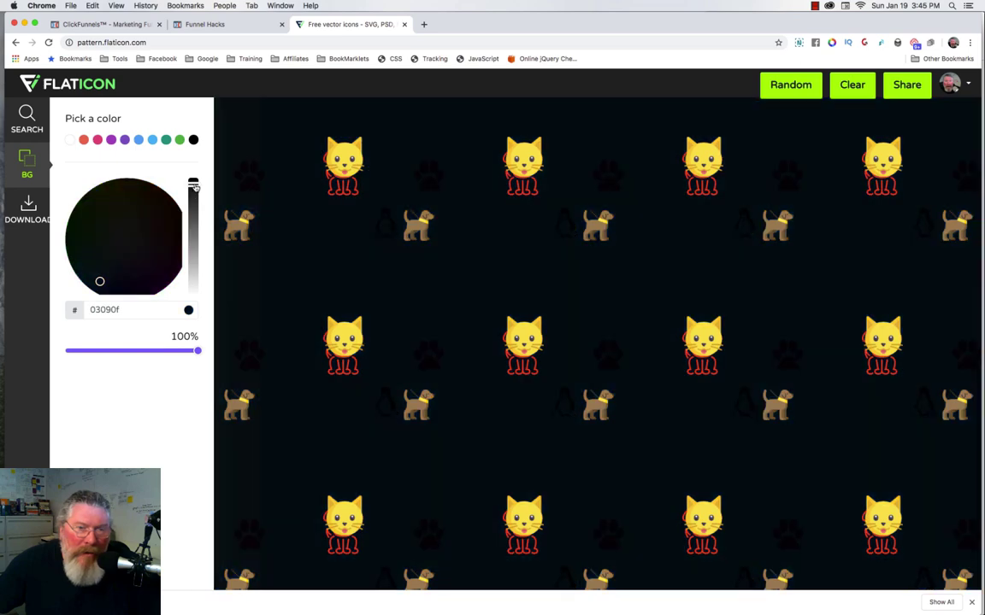
left_click(193, 241)
left_click(193, 290)
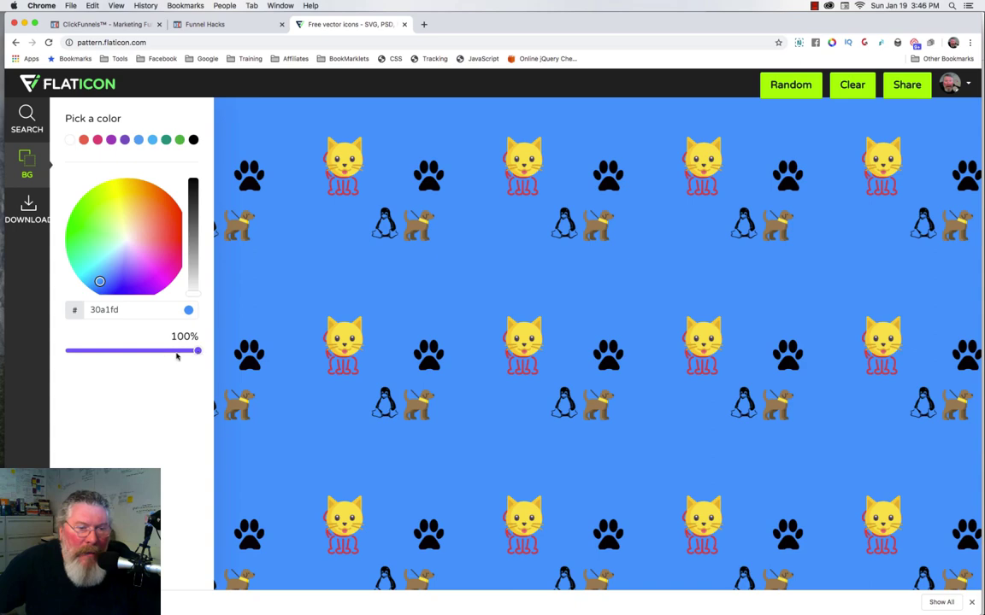
Try the blue background at 46% opacity and return it to 100%
left_click_drag(176, 352, 123, 352)
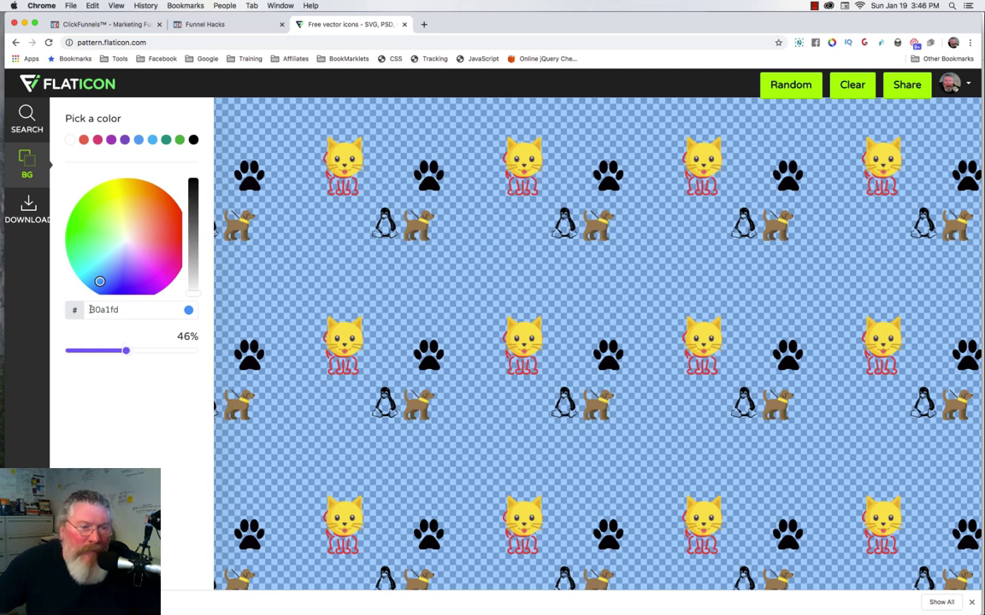
left_click_drag(92, 309, 137, 312)
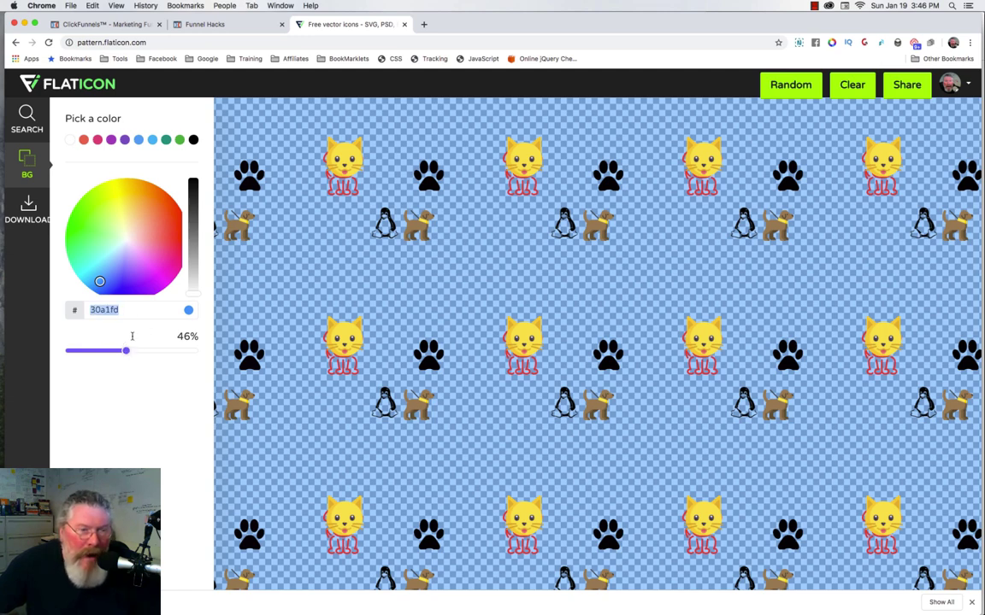
left_click_drag(128, 352, 208, 355)
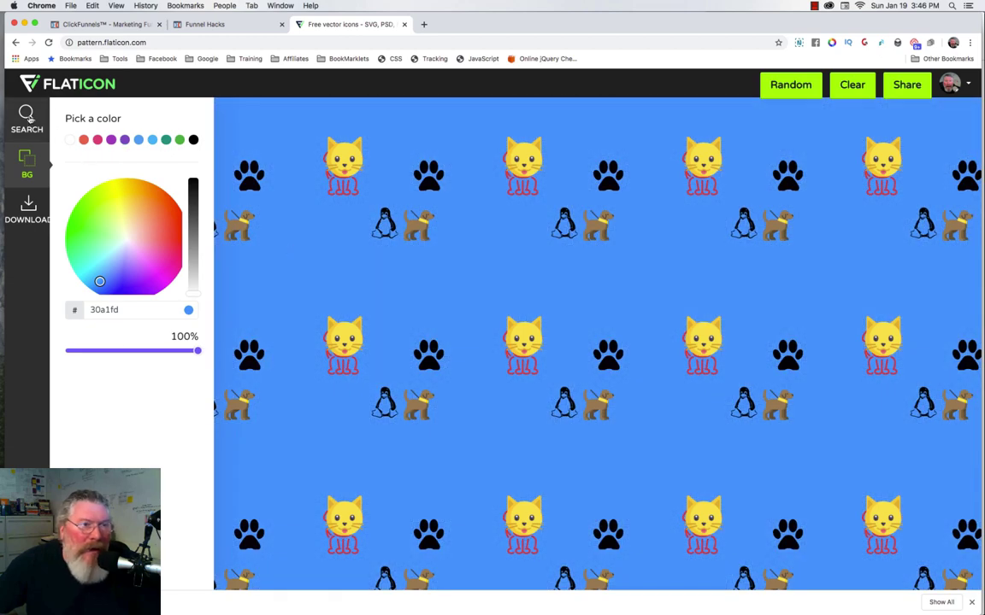
Enlarge the brown dog with the yellow collar to more than twice its size in the pattern
left_click(28, 116)
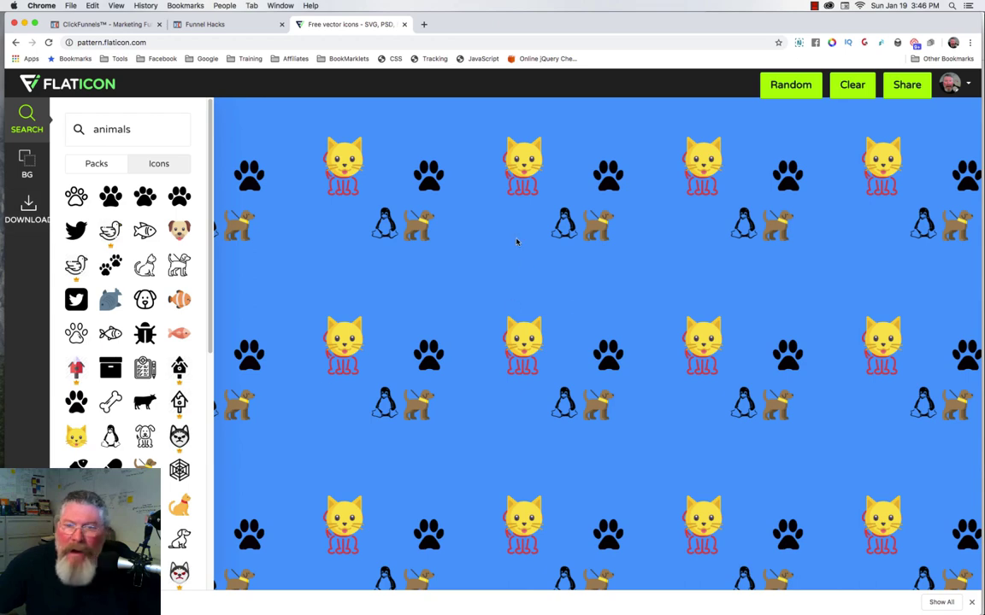
left_click(602, 228)
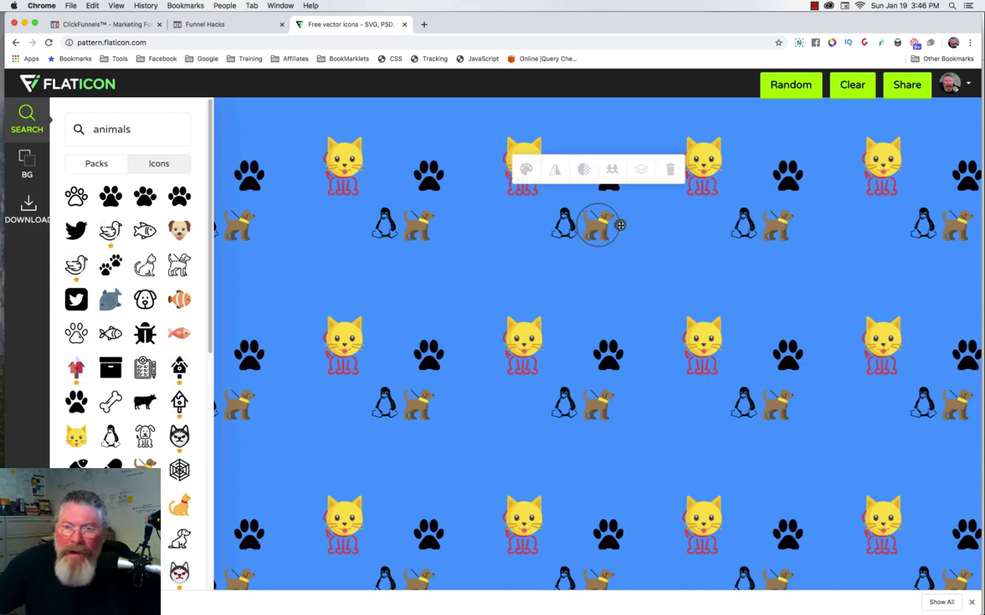
left_click_drag(620, 224, 655, 224)
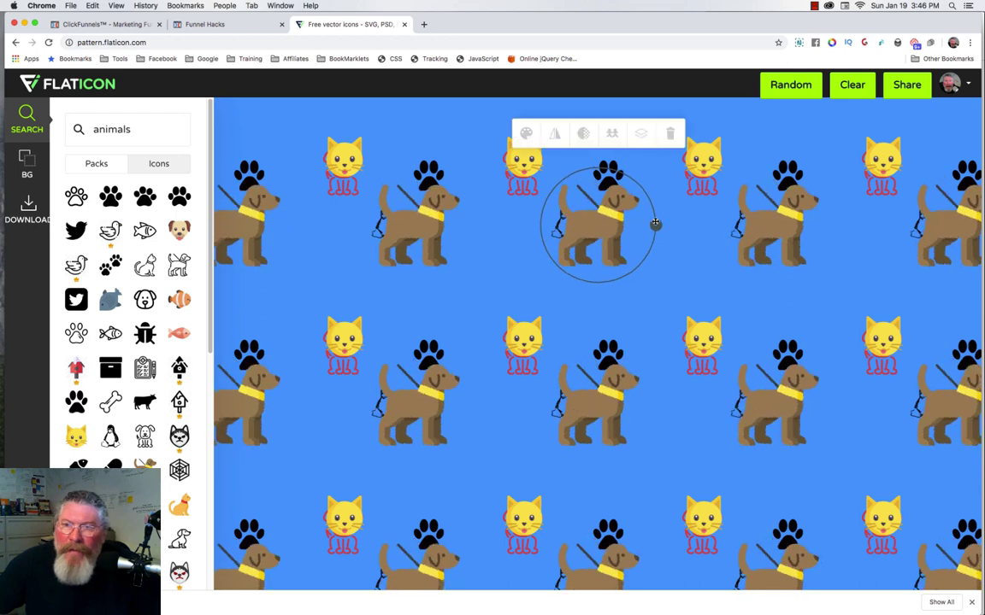
Generate a series of random patterns from the animal icons, ending with the grey-green one with large outlined fish and bees
left_click(791, 85)
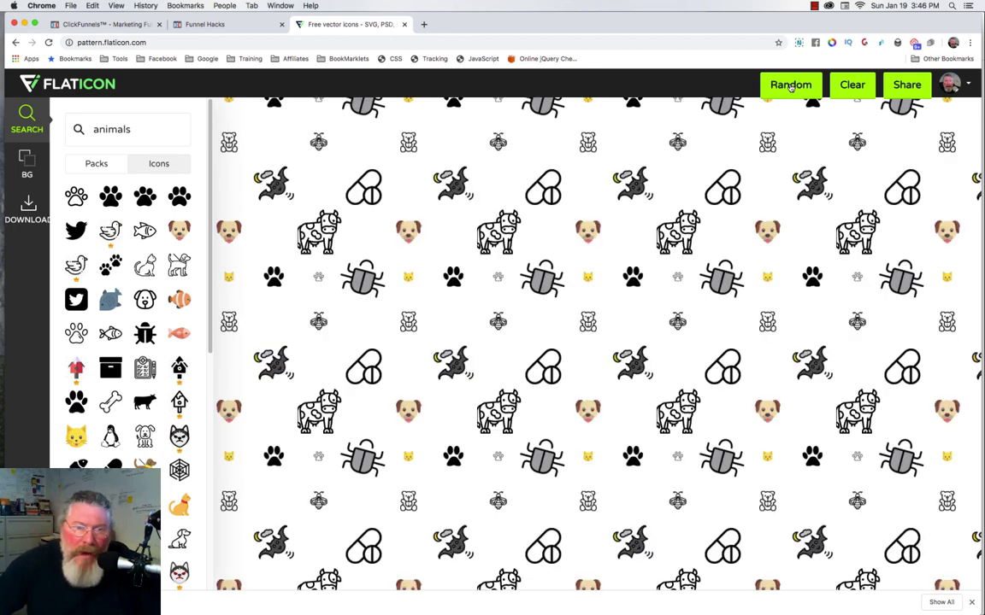
left_click(791, 85)
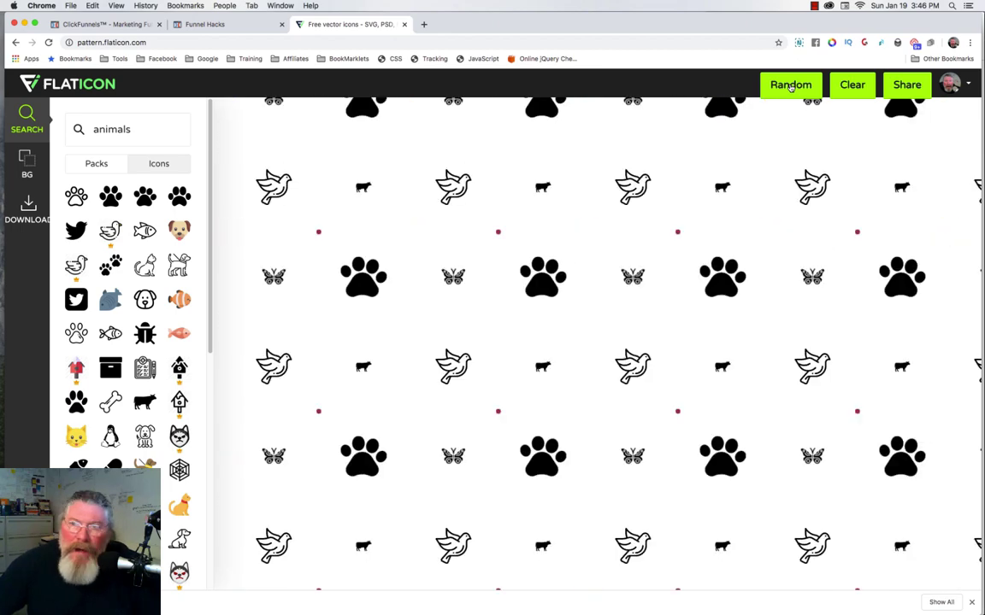
left_click(791, 85)
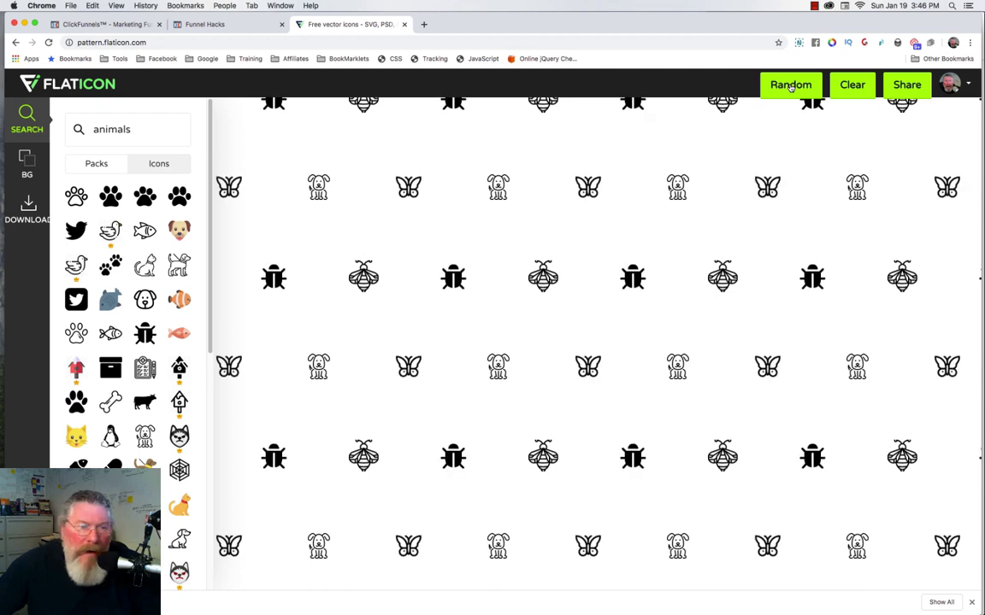
left_click(791, 86)
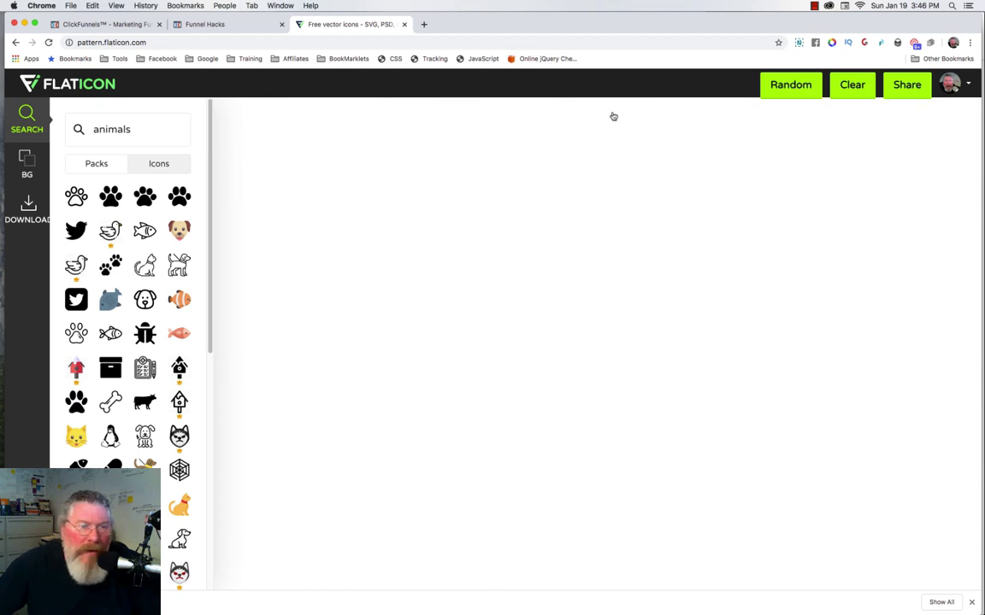
left_click(790, 88)
left_click(791, 88)
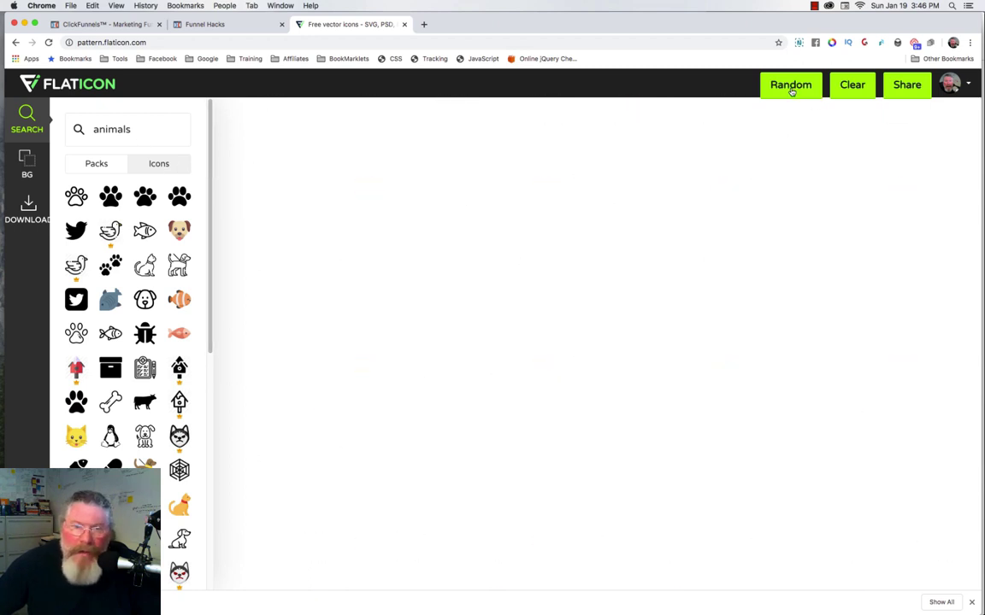
left_click(791, 88)
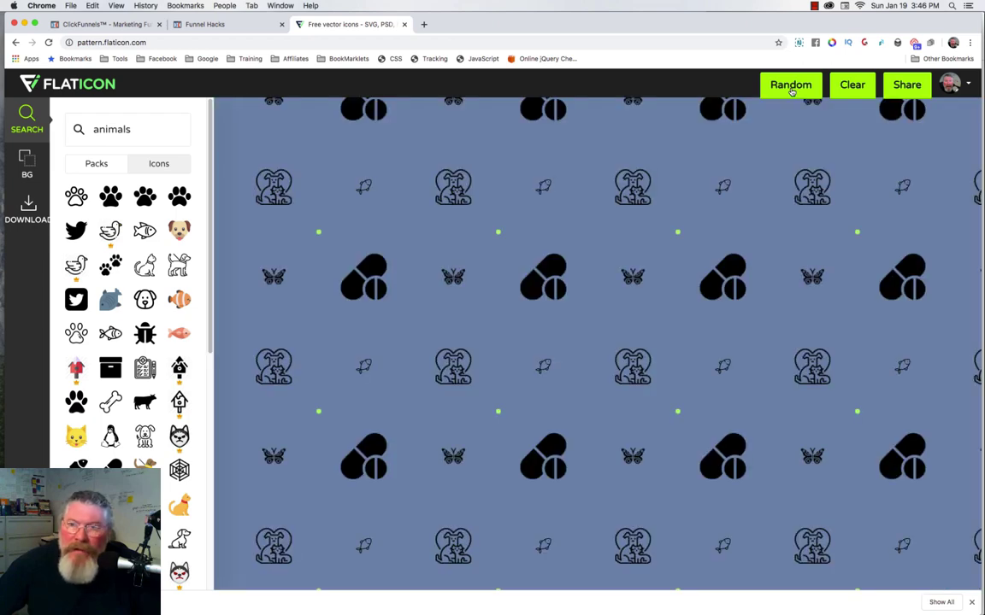
left_click(791, 88)
left_click(790, 88)
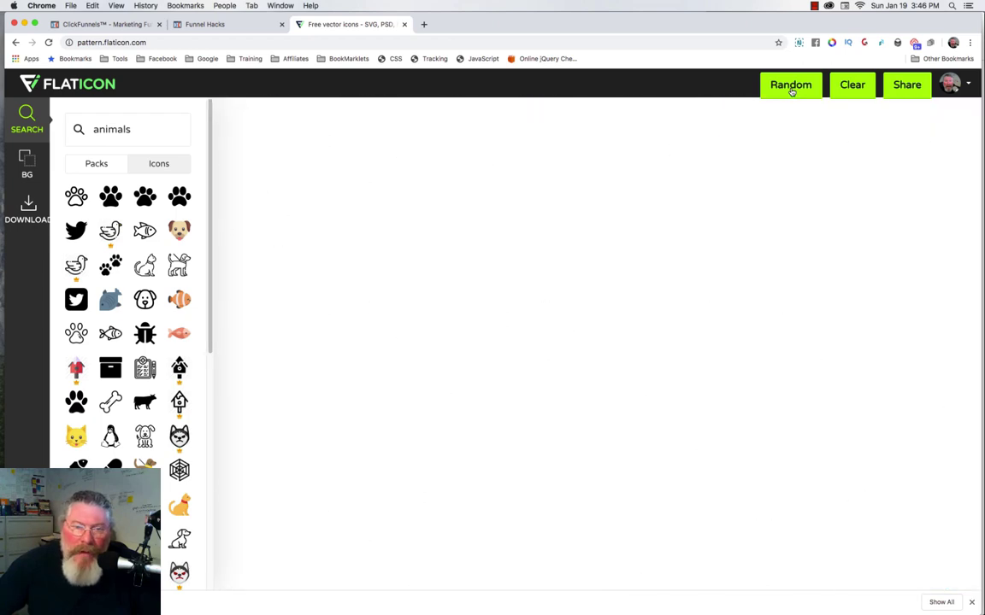
left_click(791, 90)
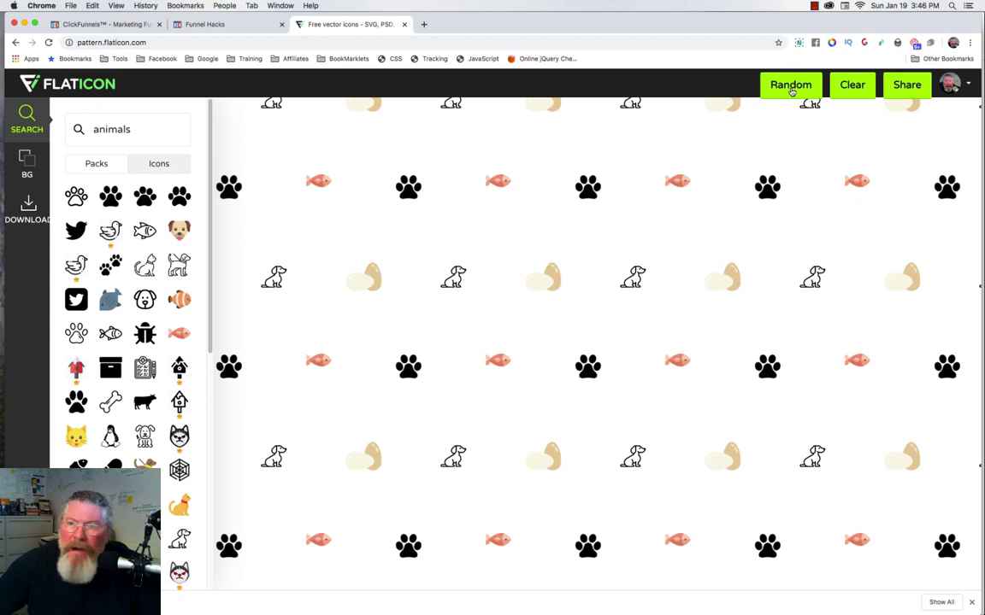
left_click(792, 90)
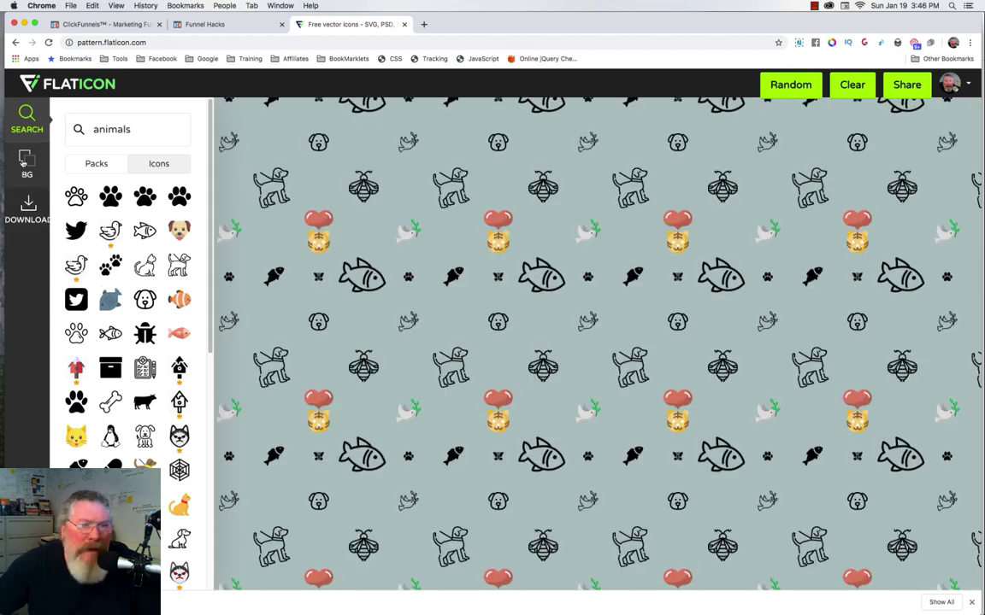
Lower the background opacity to 55% and generate more random patterns, ending with the one with owls, butterflies and fish
left_click(25, 163)
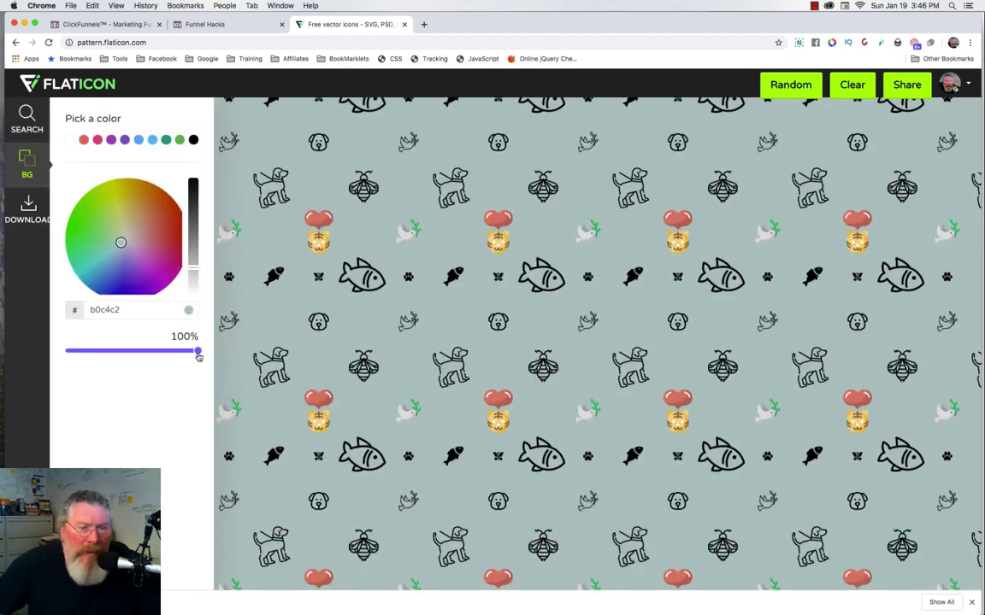
left_click_drag(198, 351, 138, 351)
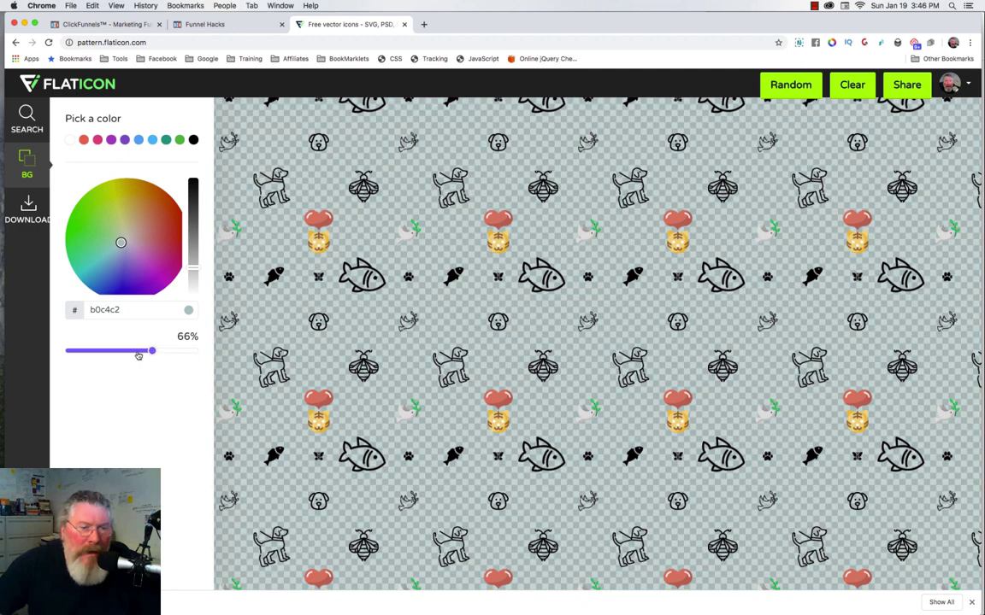
left_click(784, 84)
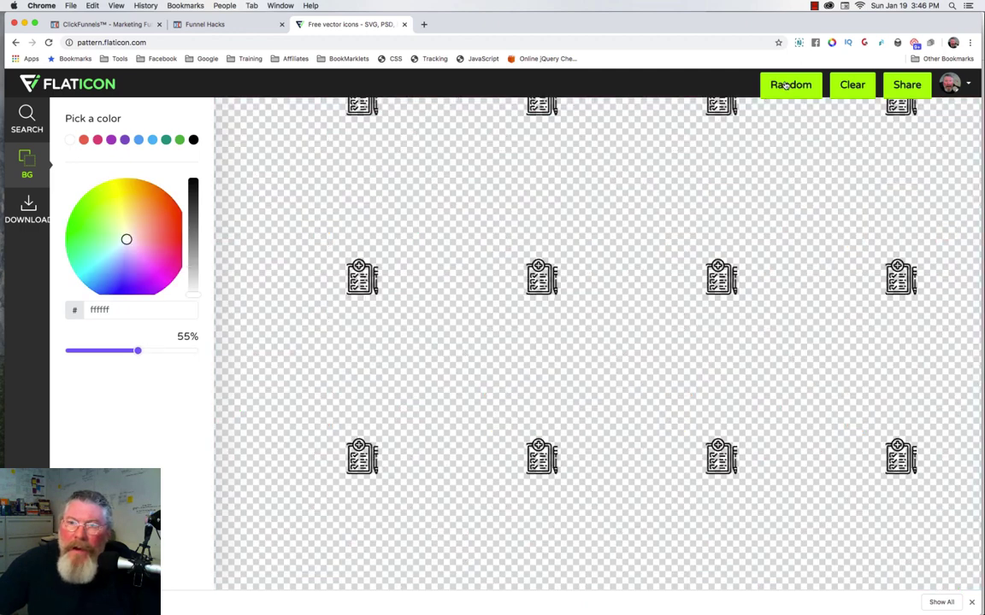
left_click(794, 86)
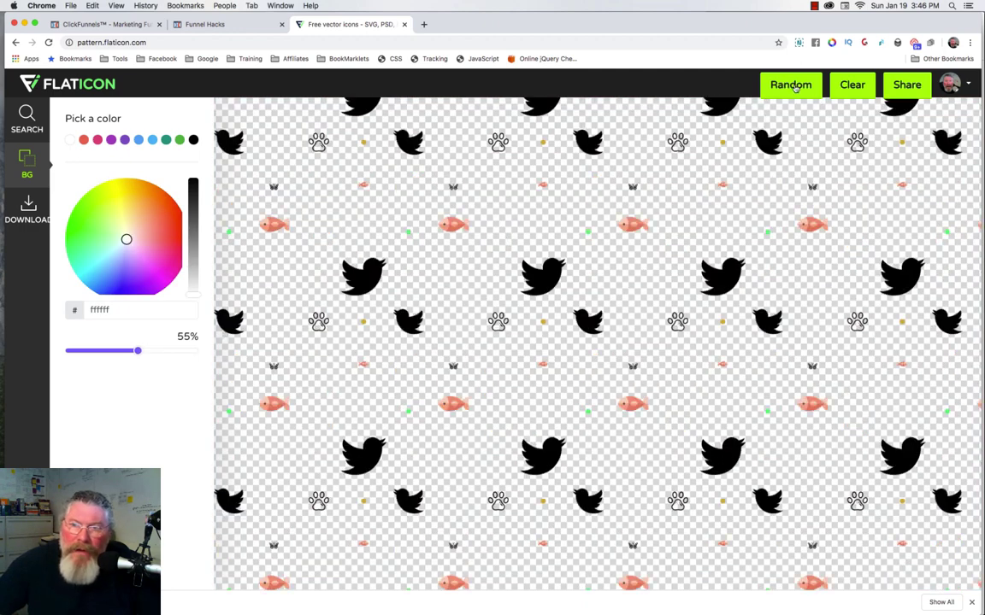
left_click(794, 86)
left_click(790, 84)
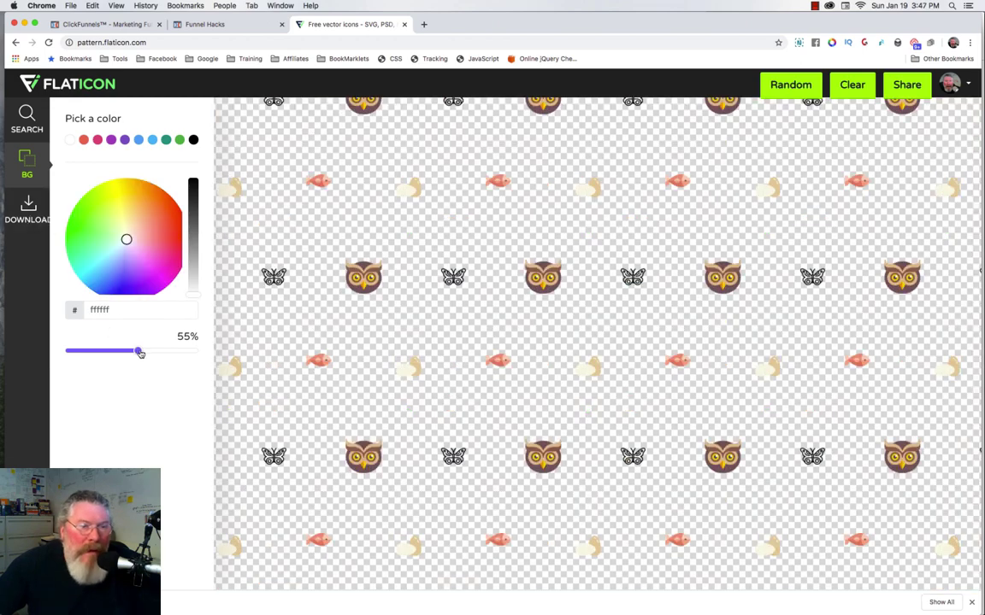
Set the background opacity to 100% and clear all icons from the pattern
left_click_drag(138, 351, 235, 363)
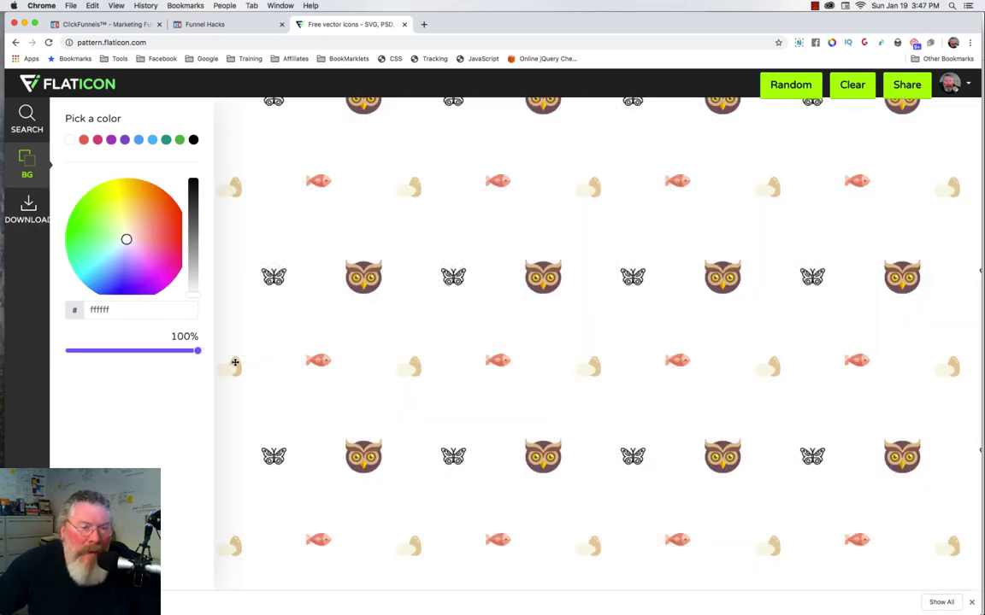
left_click(28, 118)
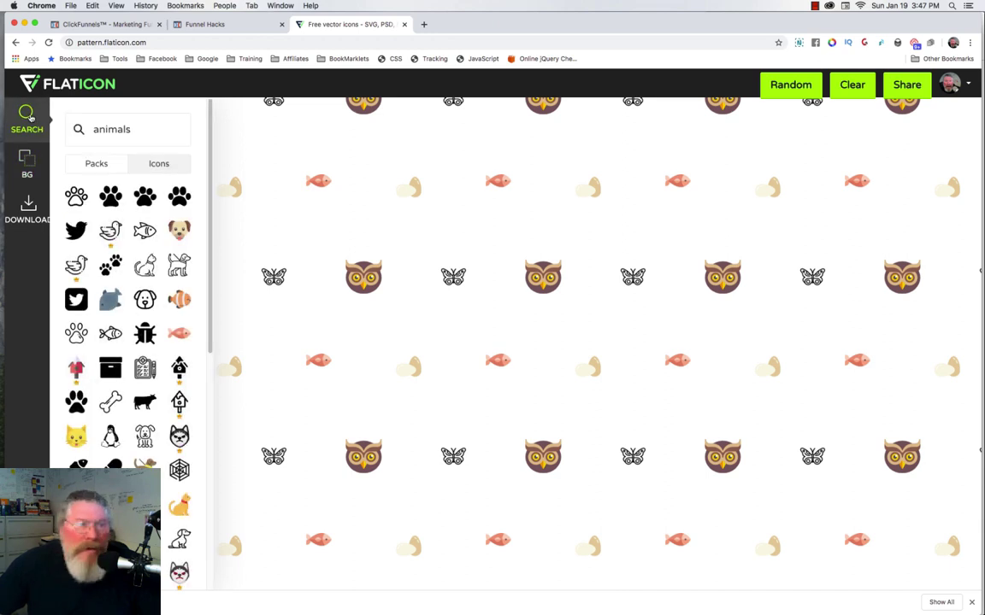
left_click(853, 86)
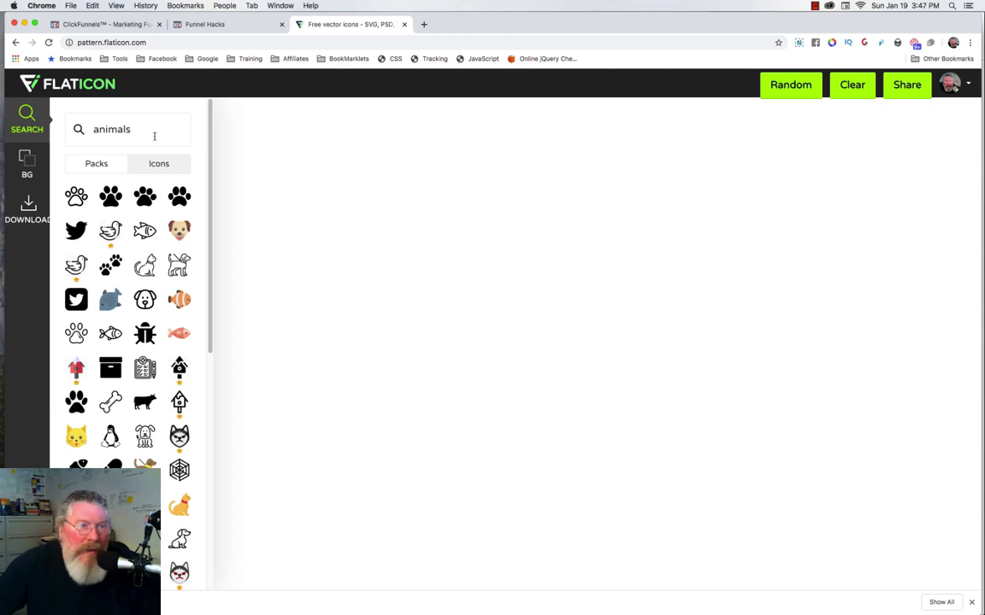
Search the icons for gears and add the black triple gears, thin outlined gear, bold outlined gear and light grey gear to the pattern
left_click_drag(153, 136, 92, 127)
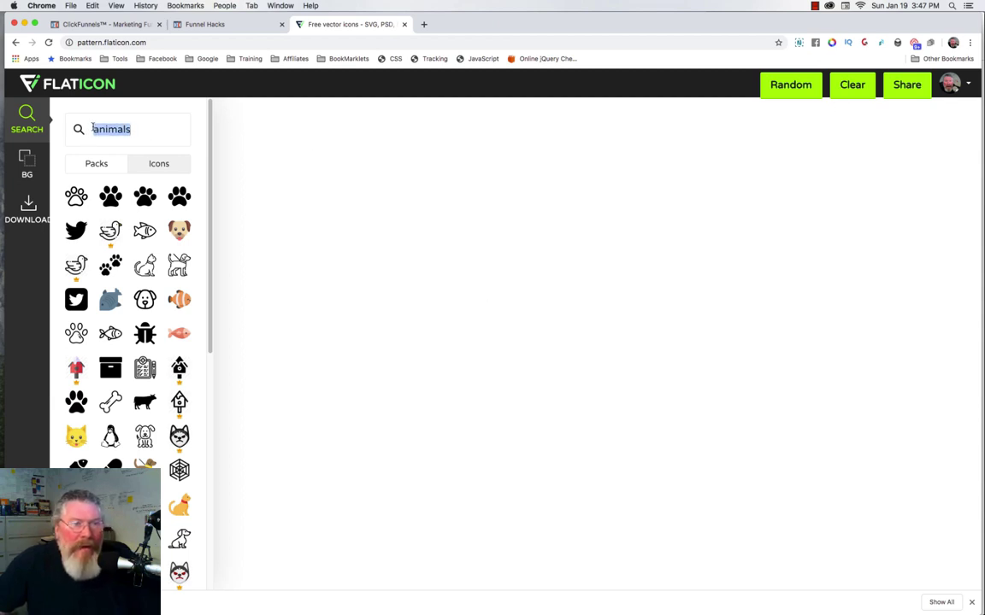
type("gears")
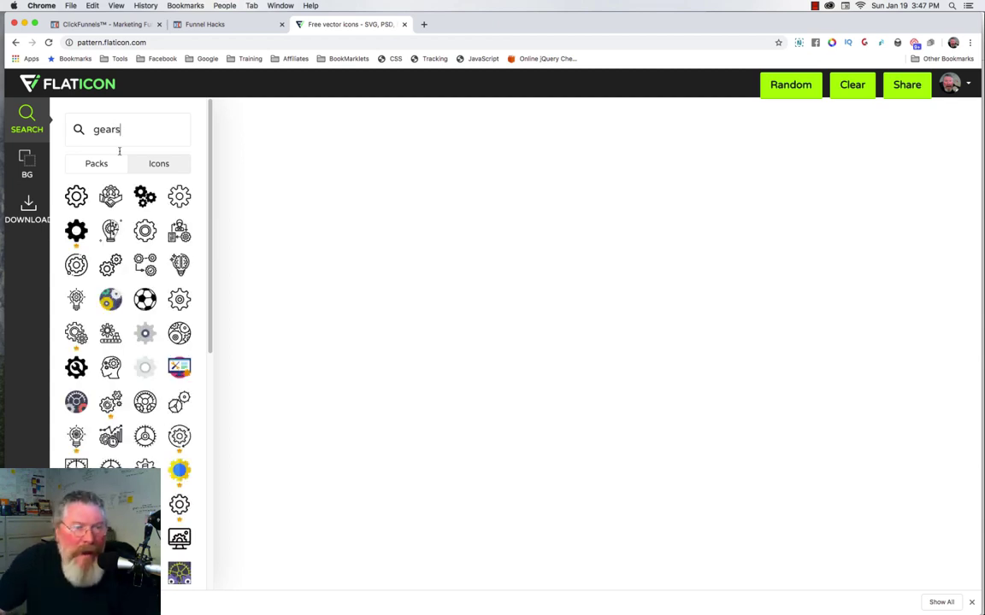
left_click(144, 196)
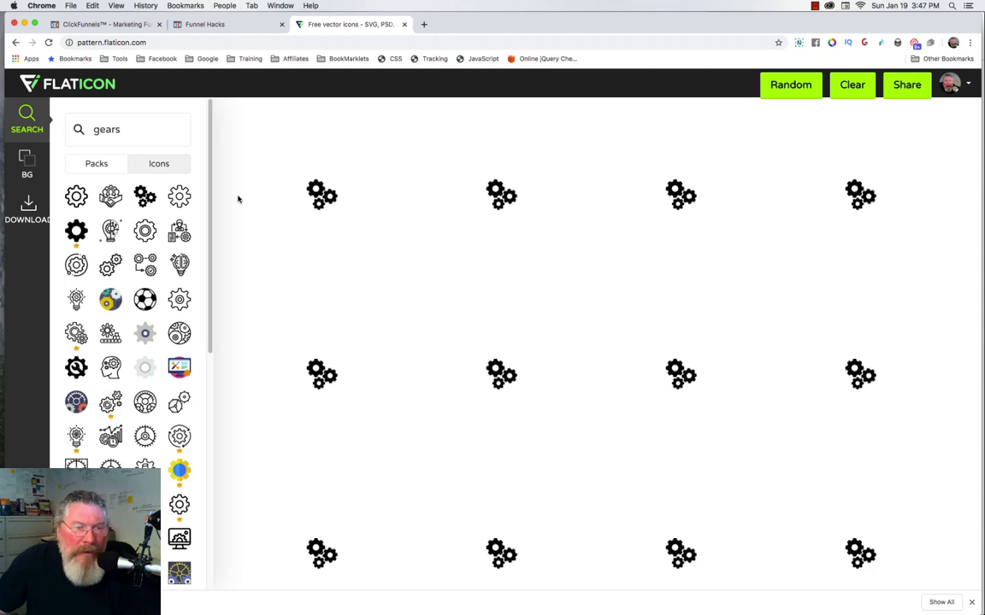
left_click(178, 196)
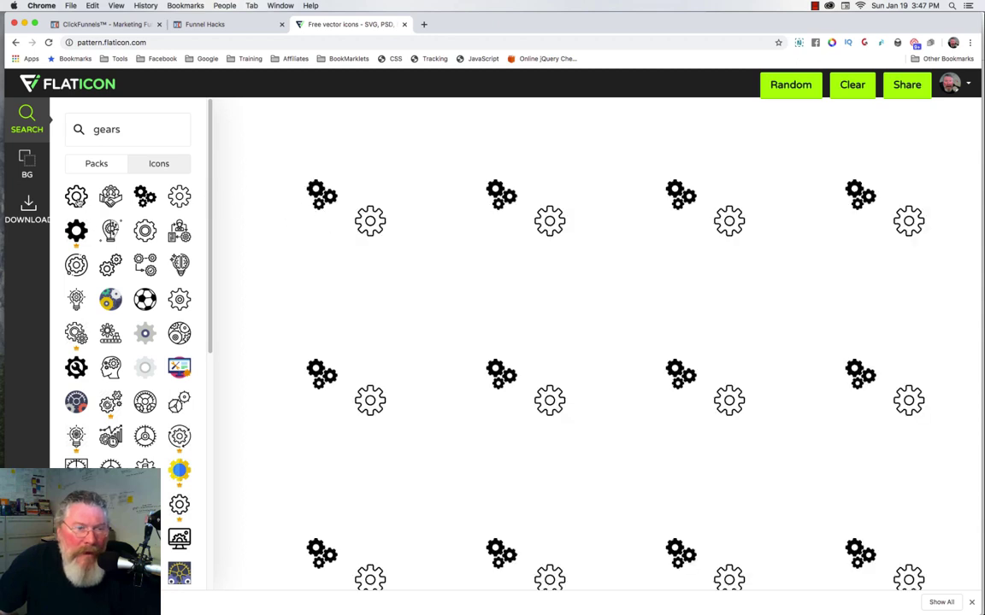
left_click(76, 196)
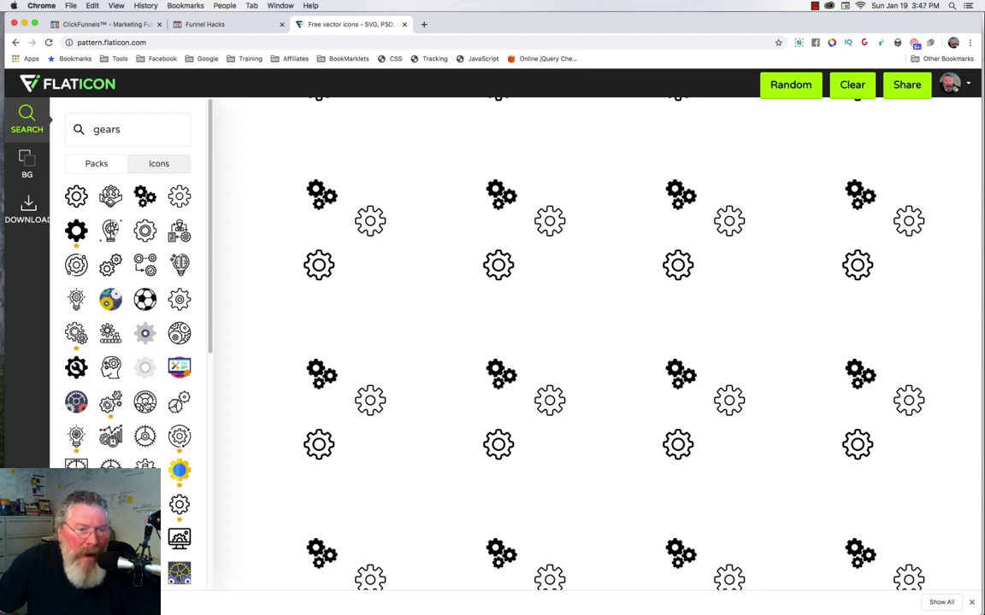
left_click(147, 369)
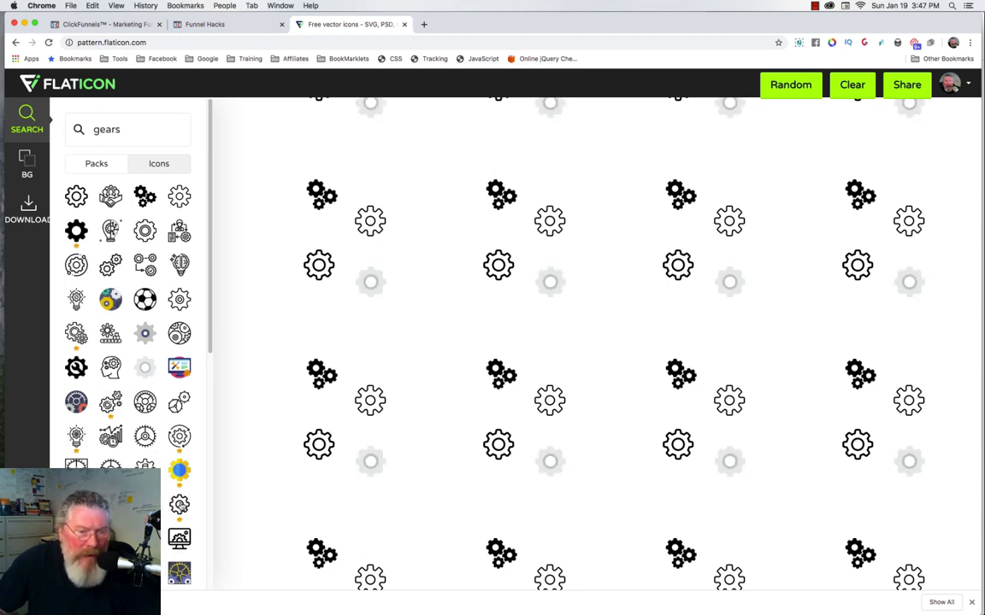
Cluster the large pale grey gear, black triple gears and bold outlined gear around the thin outlined gear so their teeth nearly mesh
left_click_drag(384, 282, 396, 202)
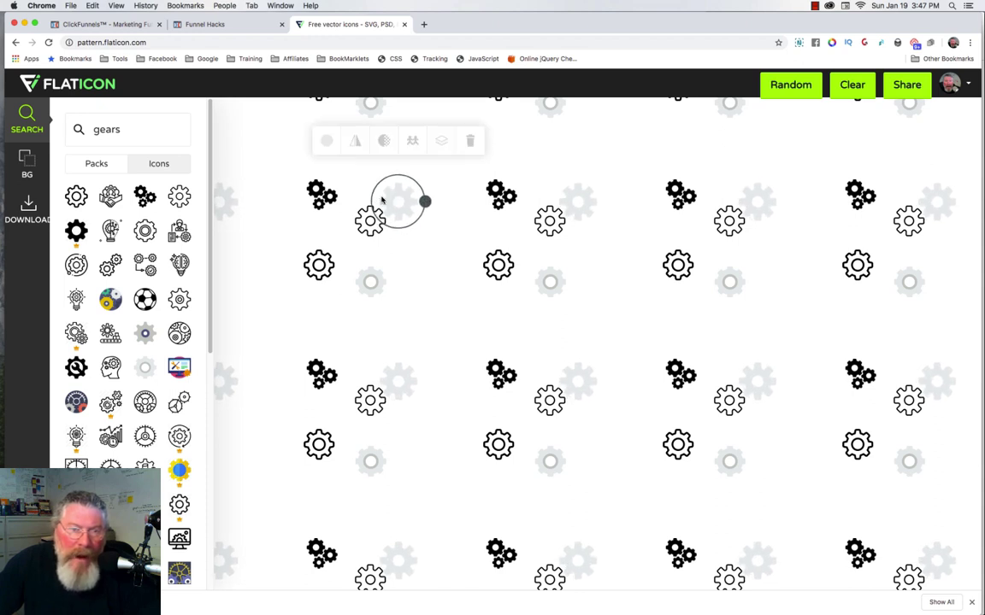
left_click_drag(320, 194, 364, 215)
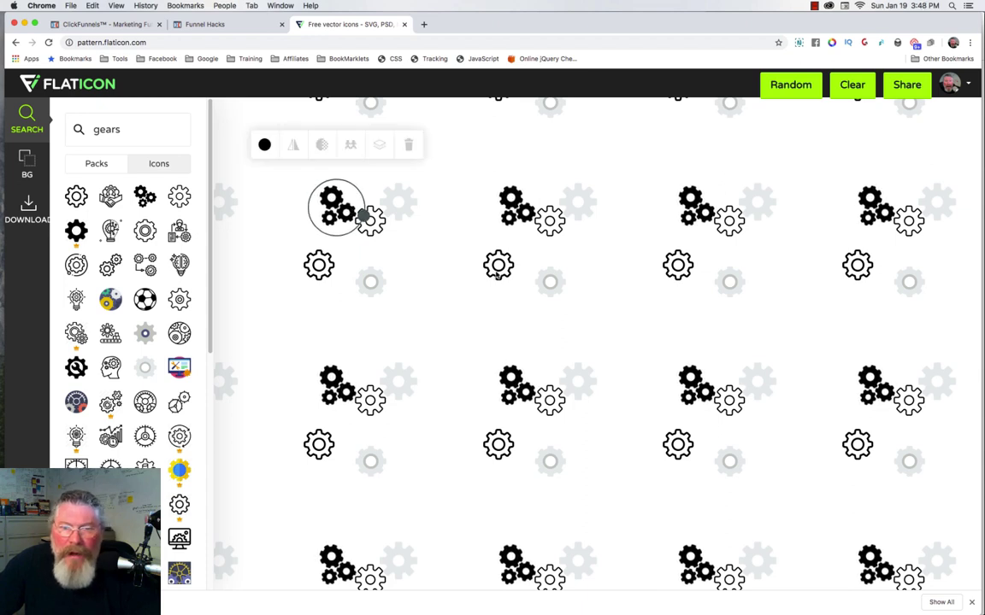
left_click(493, 246)
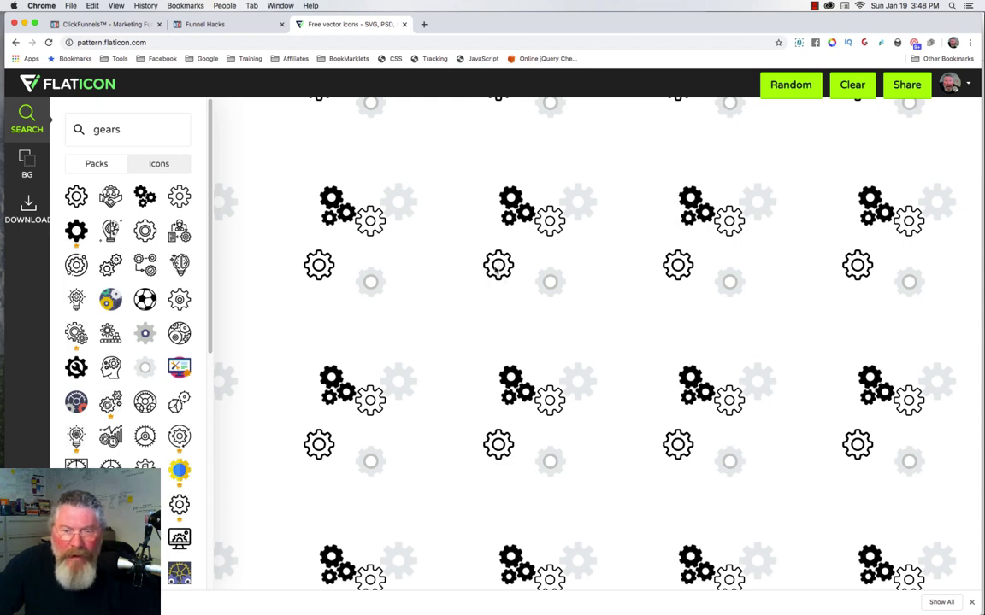
left_click_drag(500, 267, 540, 240)
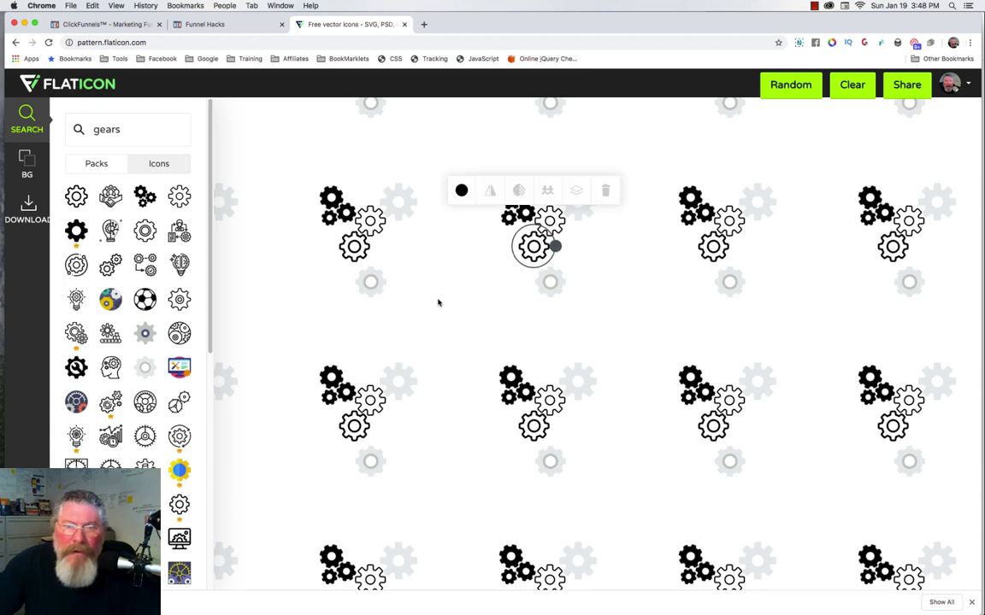
left_click(438, 301)
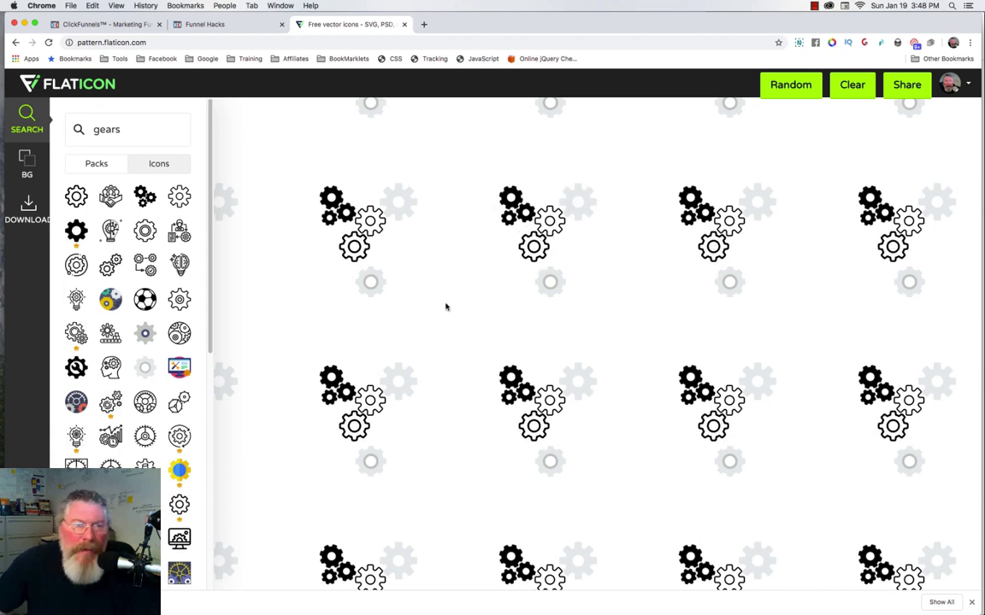
Set the pattern's background to purple 966dff with 46% opacity
left_click(28, 162)
left_click(130, 275)
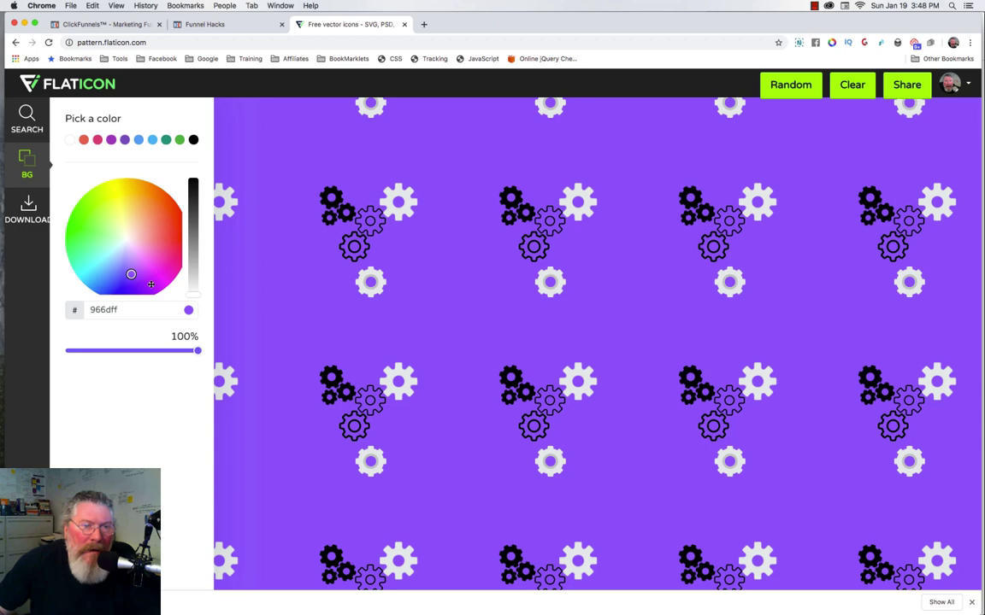
left_click(130, 351)
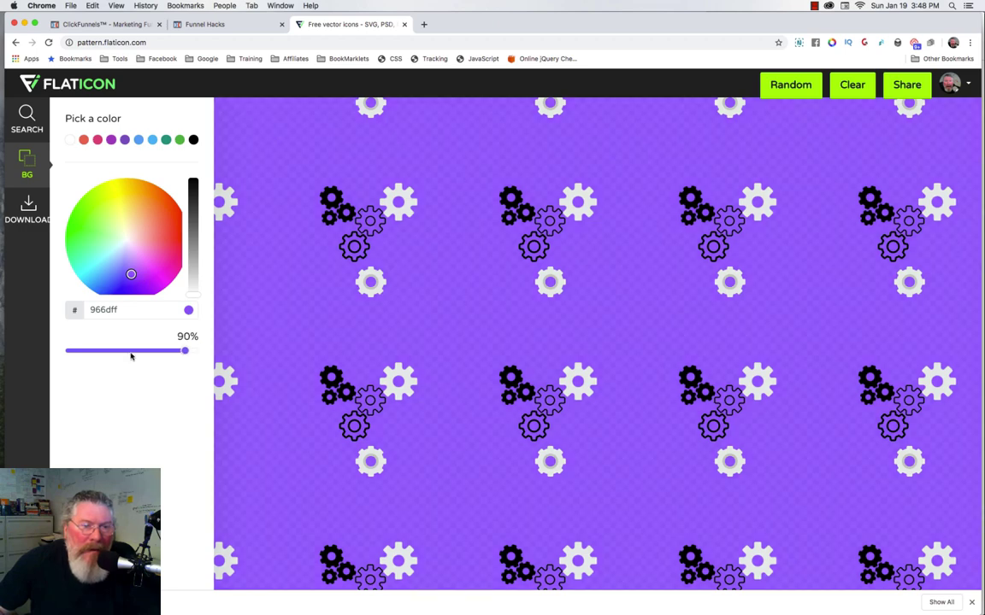
left_click(125, 352)
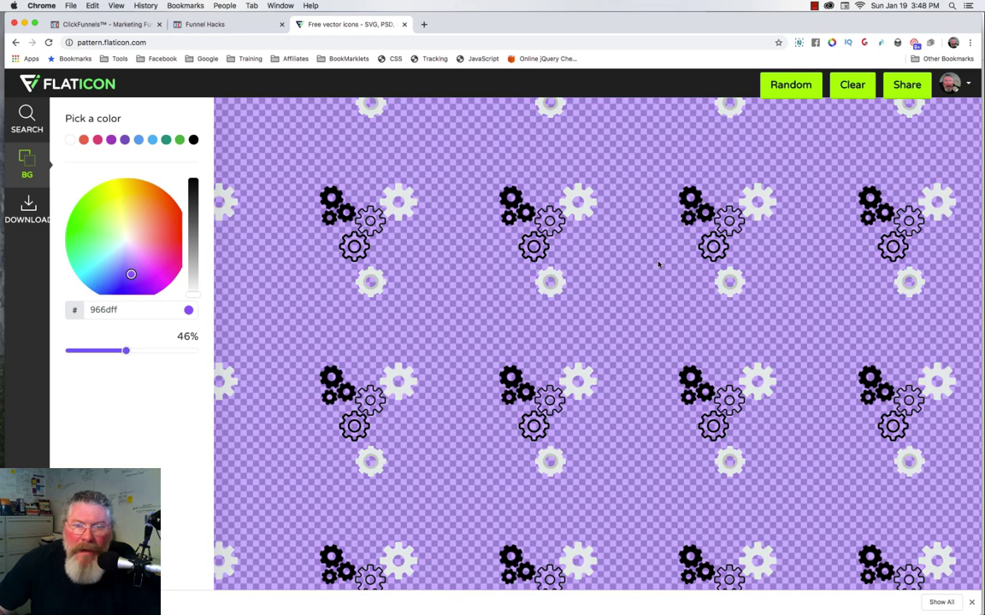